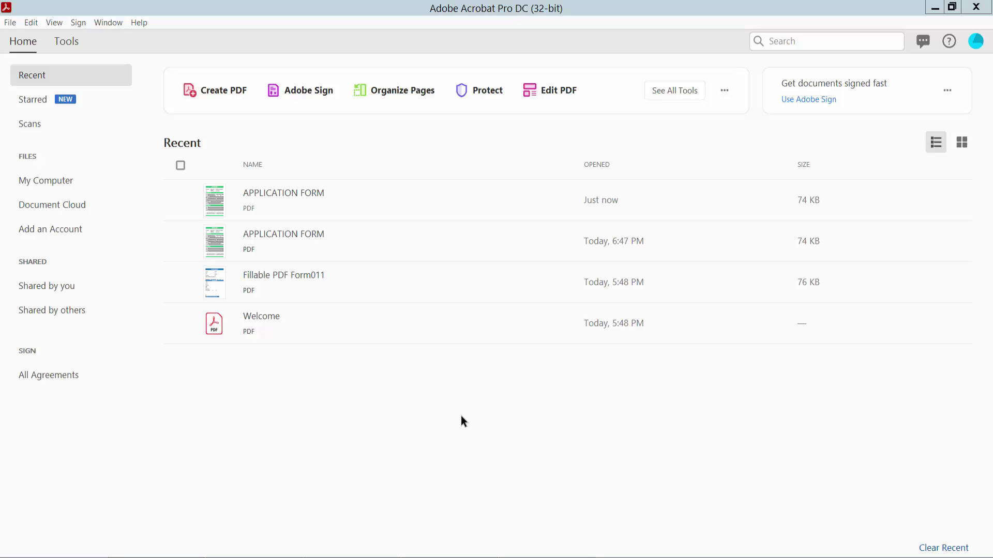
Step: Open APPLICATION FORM from the Recent list and click into the Family Name field
left_click(377, 204)
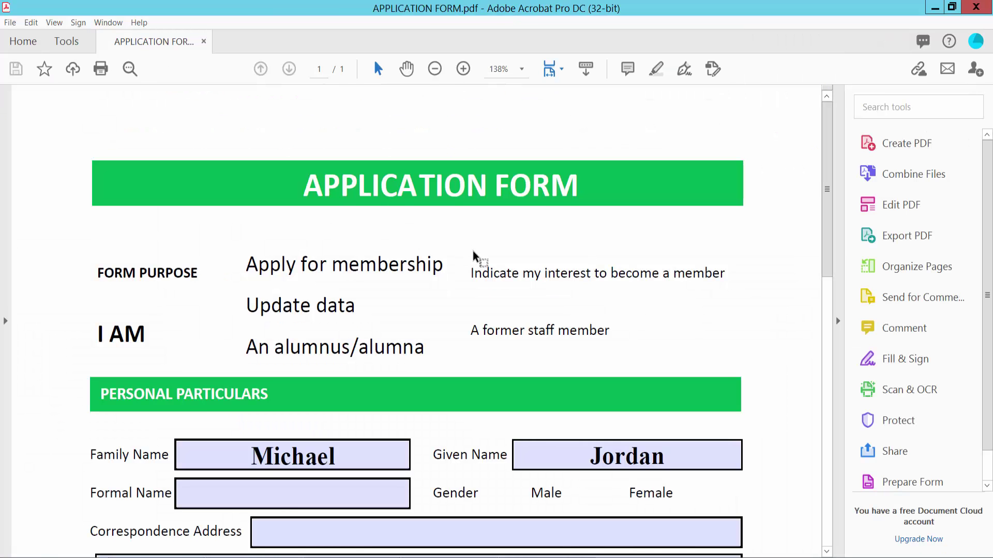
scroll(473, 256, "down", 3)
scroll(473, 260, "down", 1)
scroll(472, 263, "up", 1)
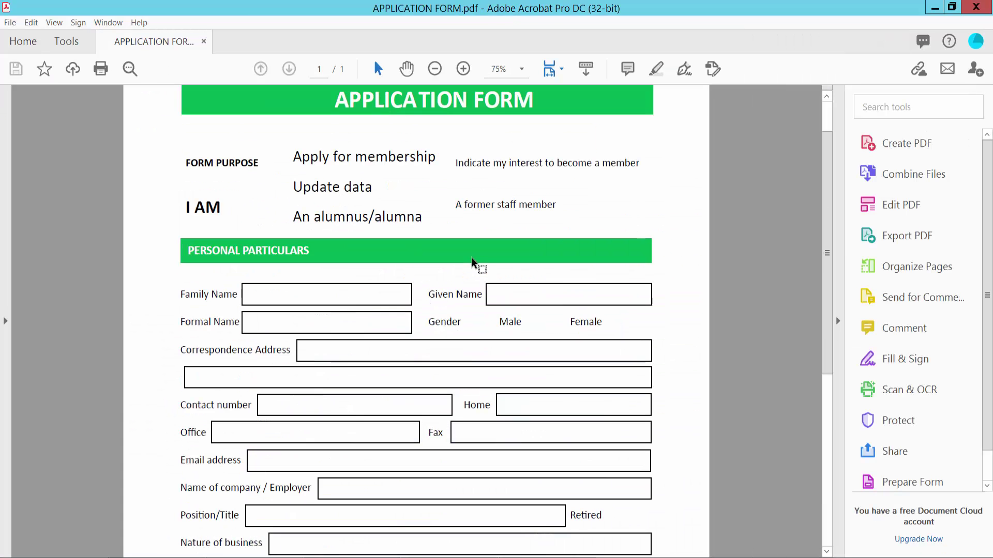
scroll(412, 244, "up", 1)
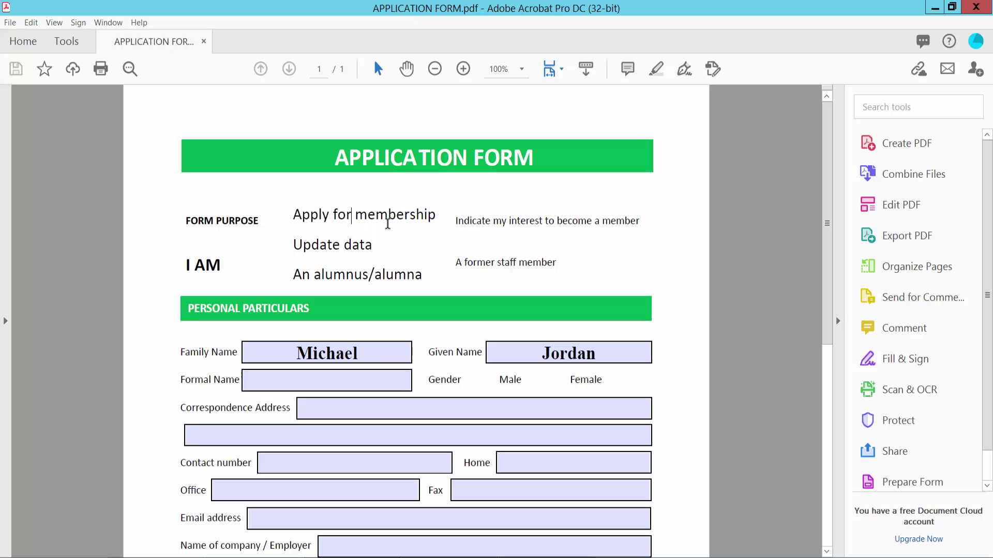
left_click(346, 359)
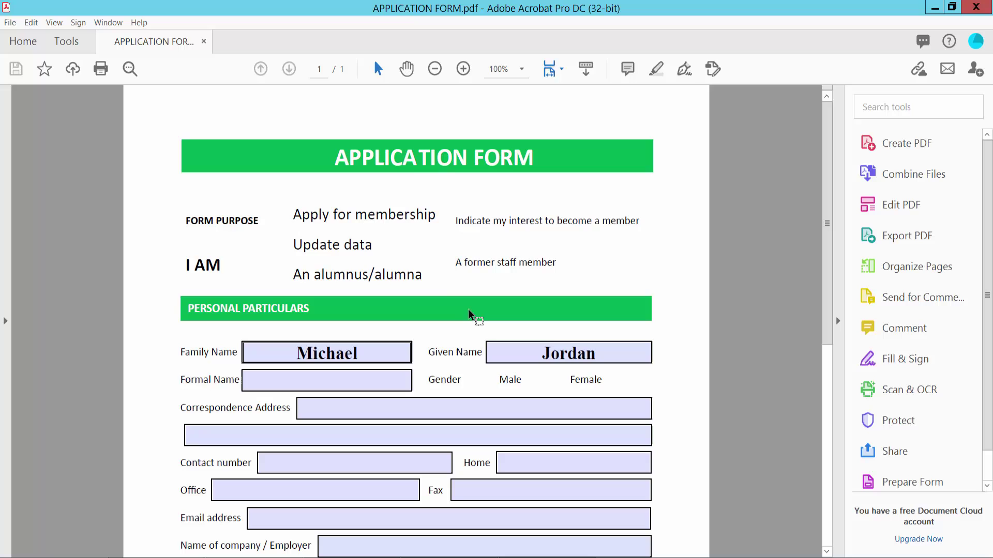
Step: Turn on Edit PDF mode from Tools and select the Apply for membership text block
left_click(66, 42)
scroll(519, 264, "up", 2)
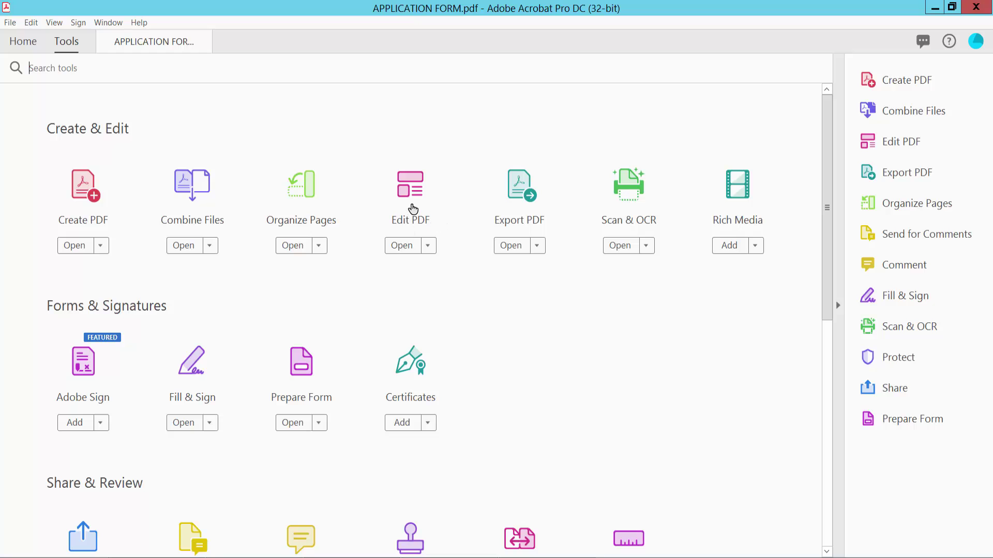
left_click(413, 202)
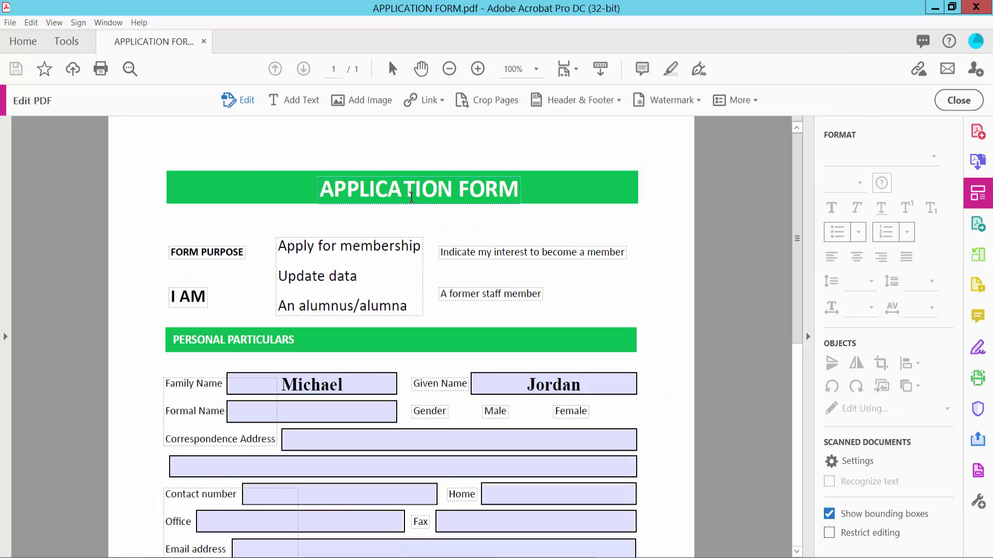
left_click(323, 252)
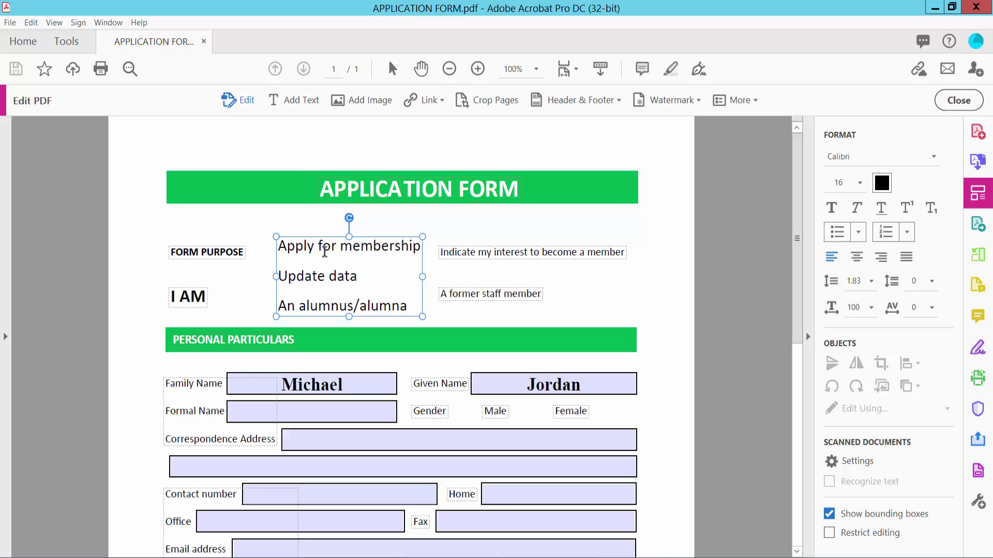
Step: Make the 'Indicate my interest to become a member' text size 16 and green
left_click(454, 253)
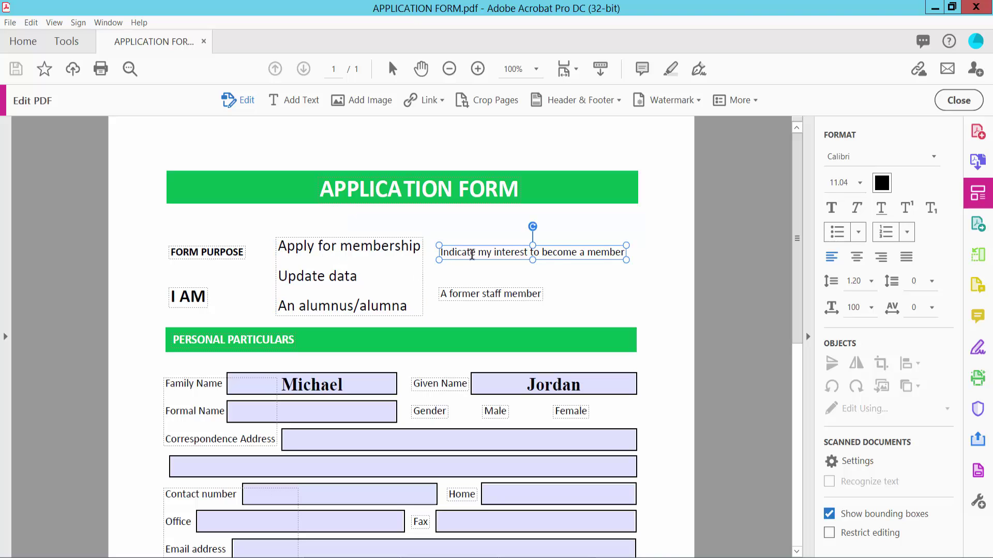
key("ctrl+a")
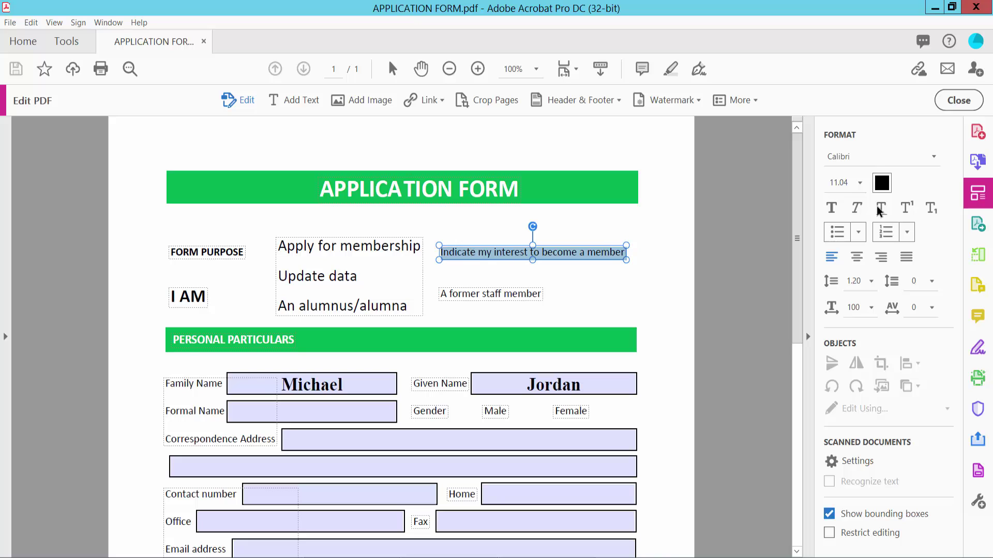
left_click(859, 185)
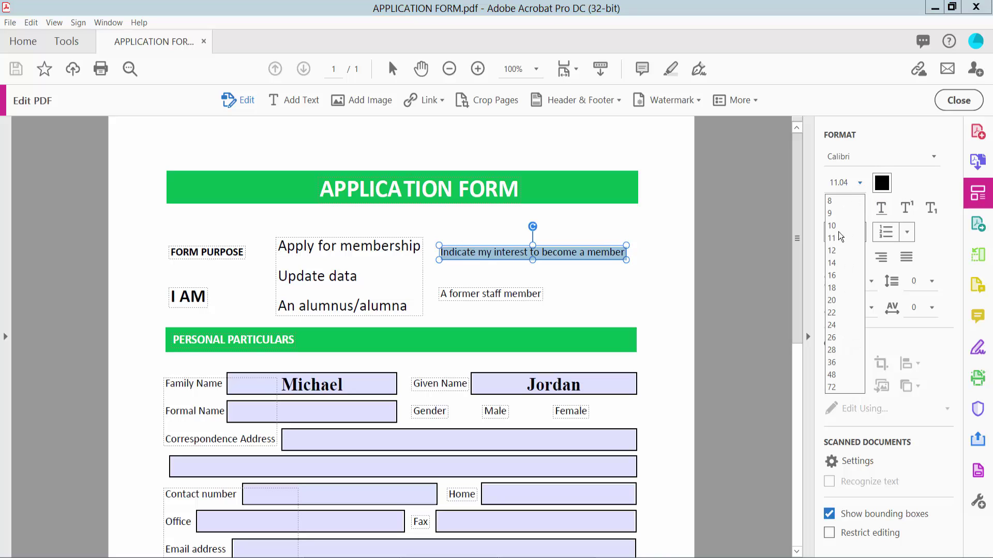
left_click(832, 275)
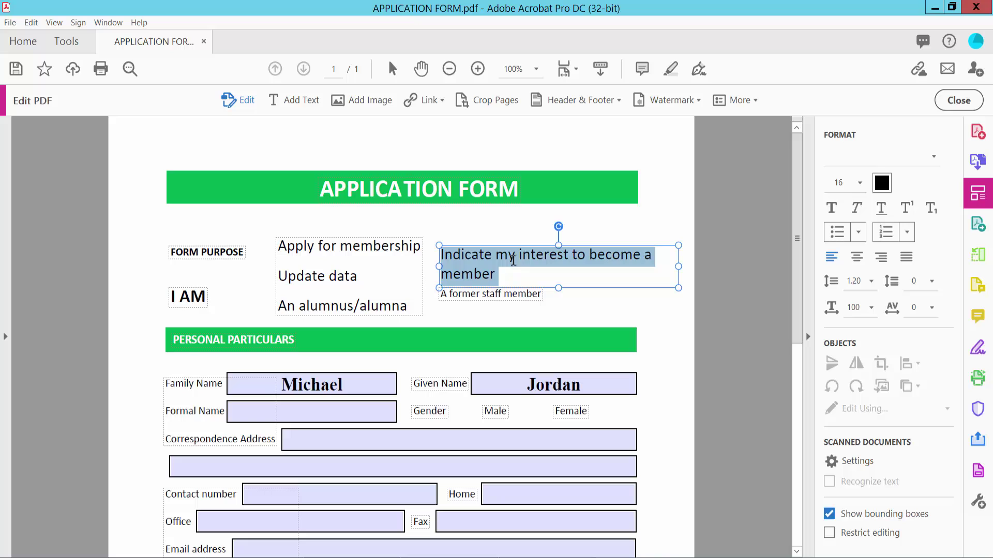
left_click(881, 185)
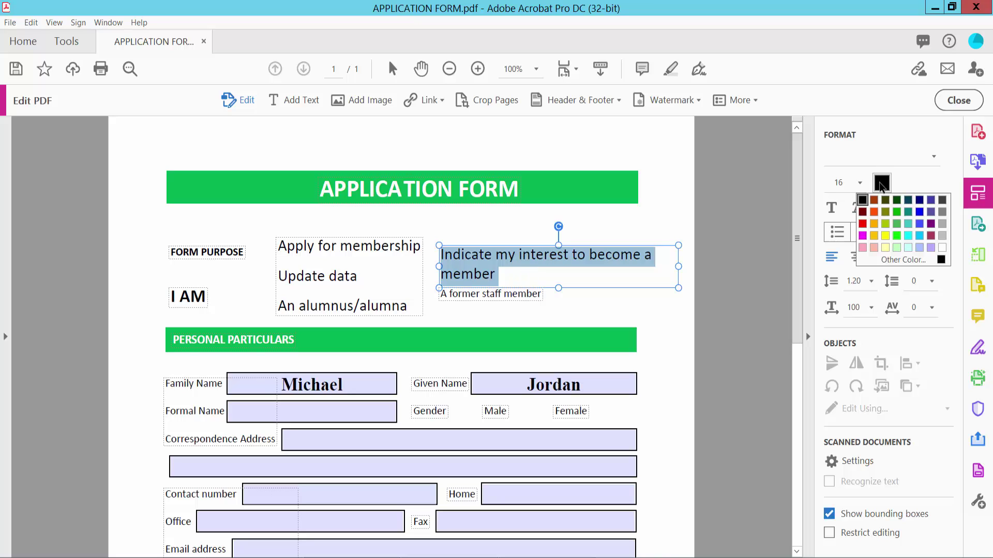
left_click(897, 212)
Step: Widen the green text box slightly and shift it upward
left_click(639, 310)
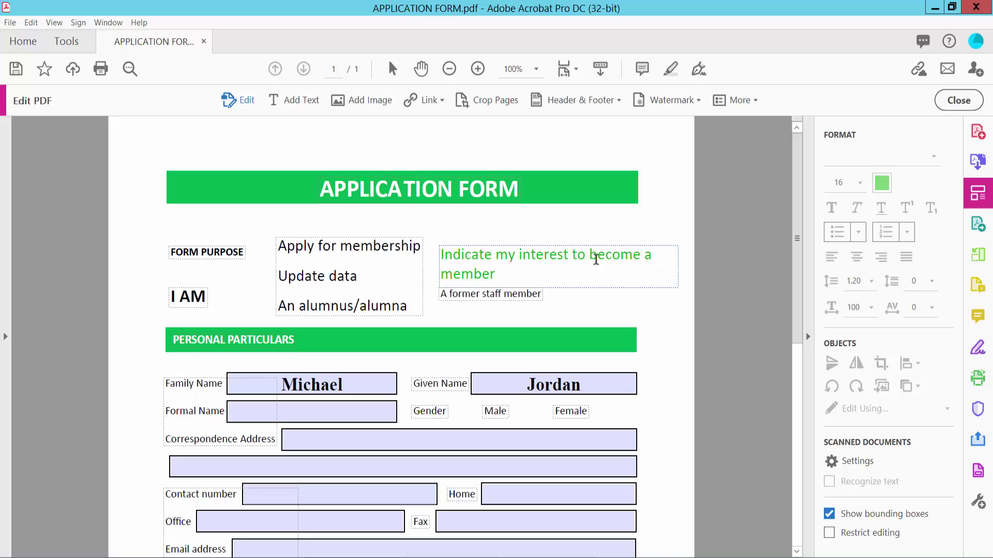
left_click(575, 270)
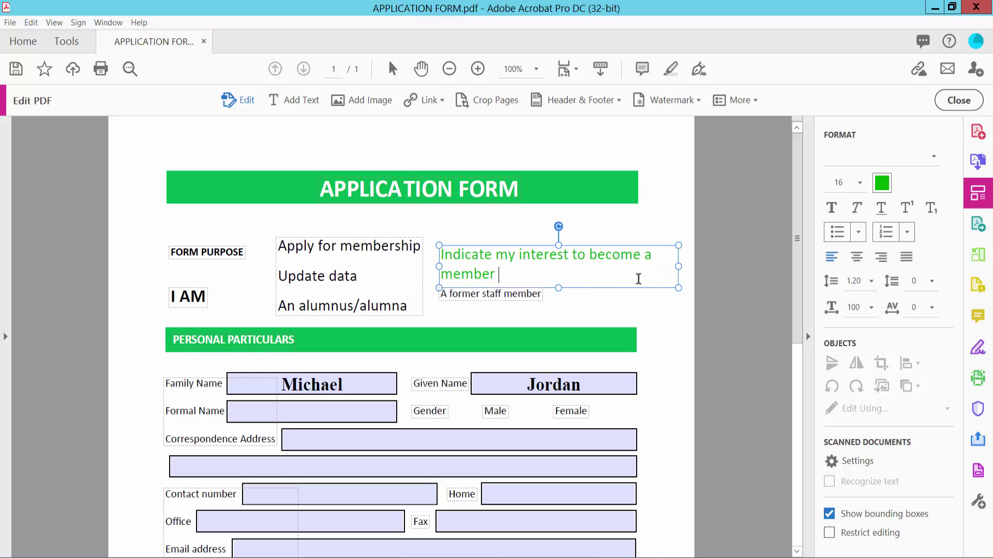
left_click_drag(678, 267, 687, 266)
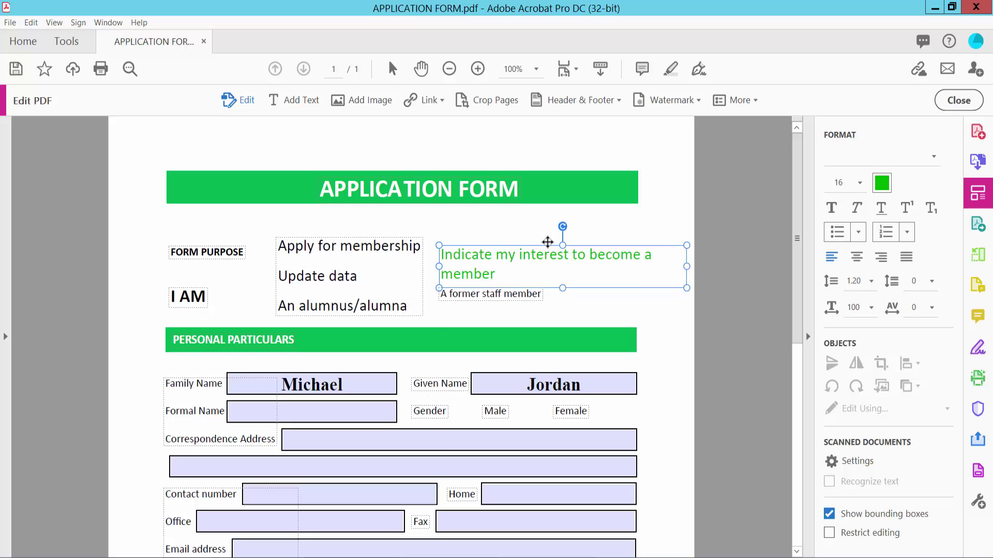
left_click_drag(548, 245, 546, 233)
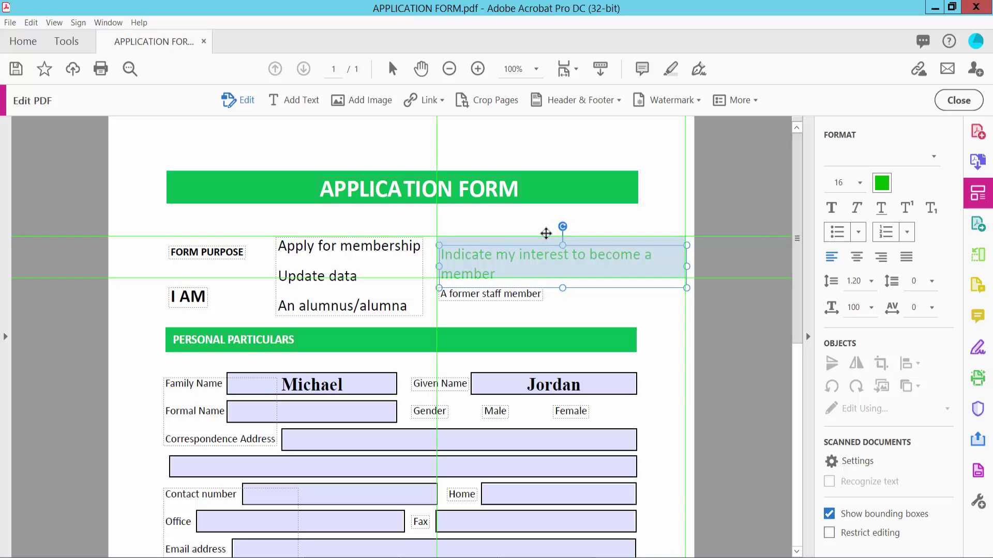
left_click(599, 304)
Step: Make the 'A former staff member' text size 18 and purple
left_click(508, 294)
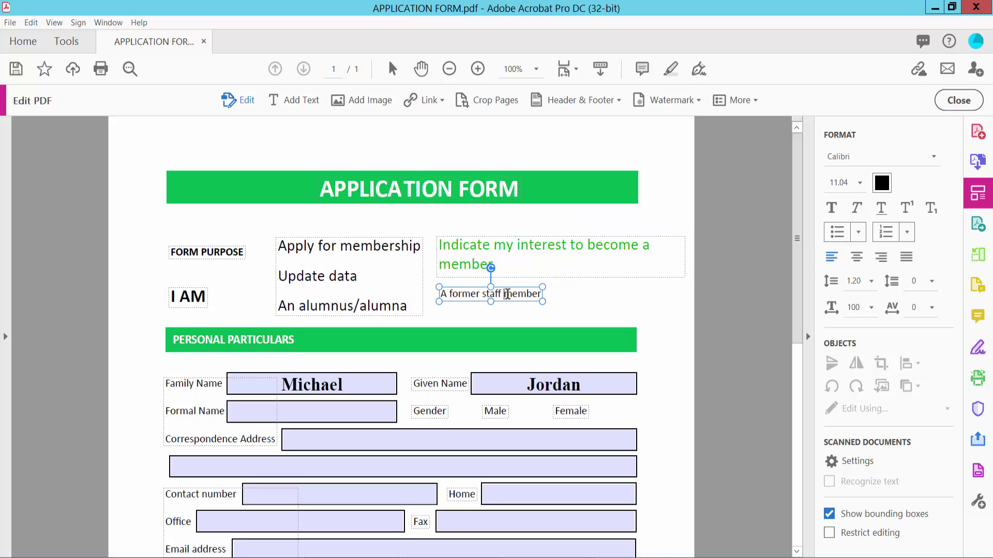
triple_click(506, 294)
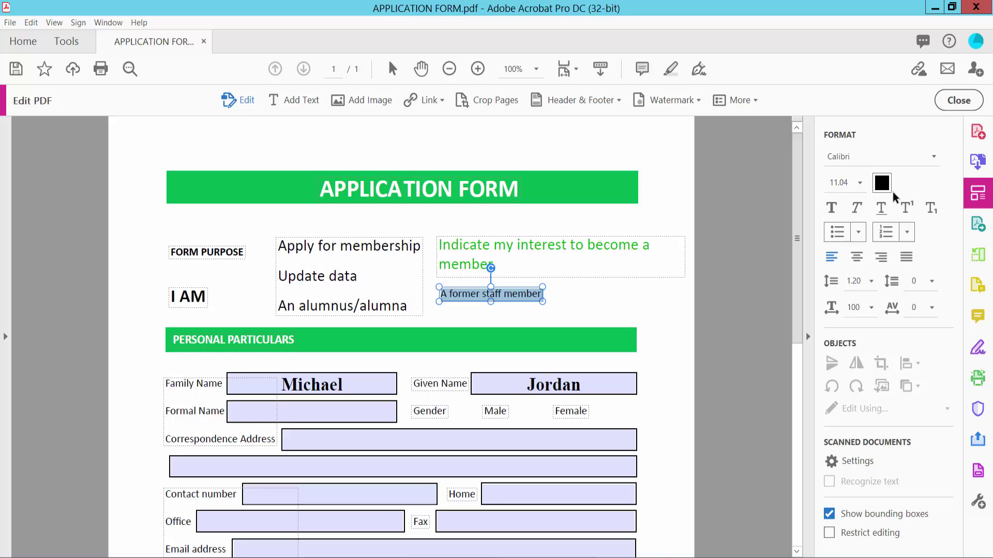
left_click(860, 184)
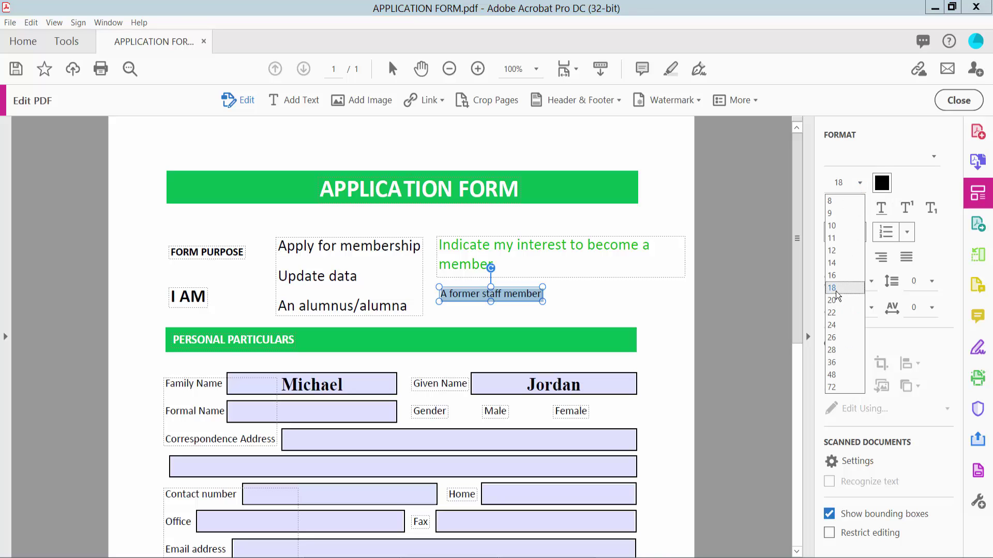
left_click(841, 292)
left_click(882, 182)
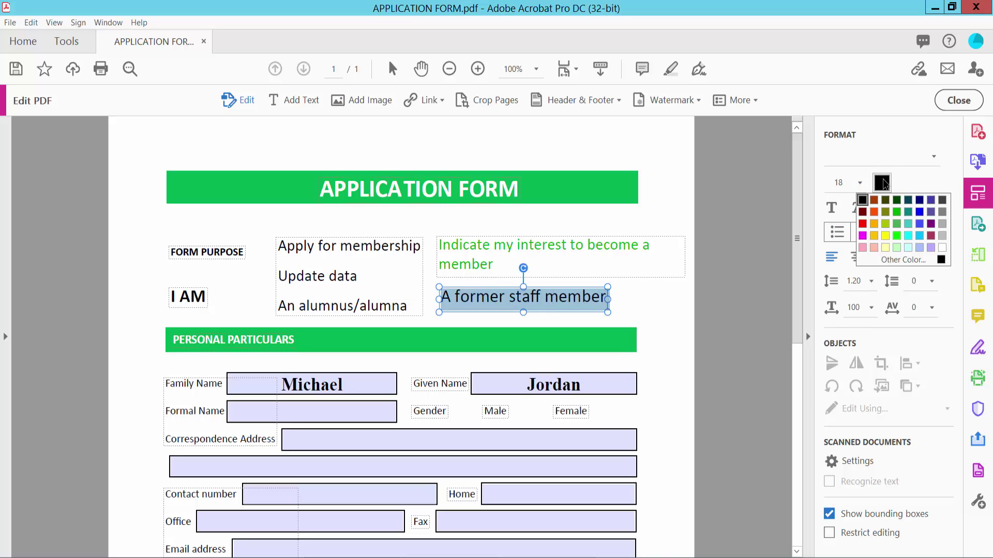
left_click(931, 224)
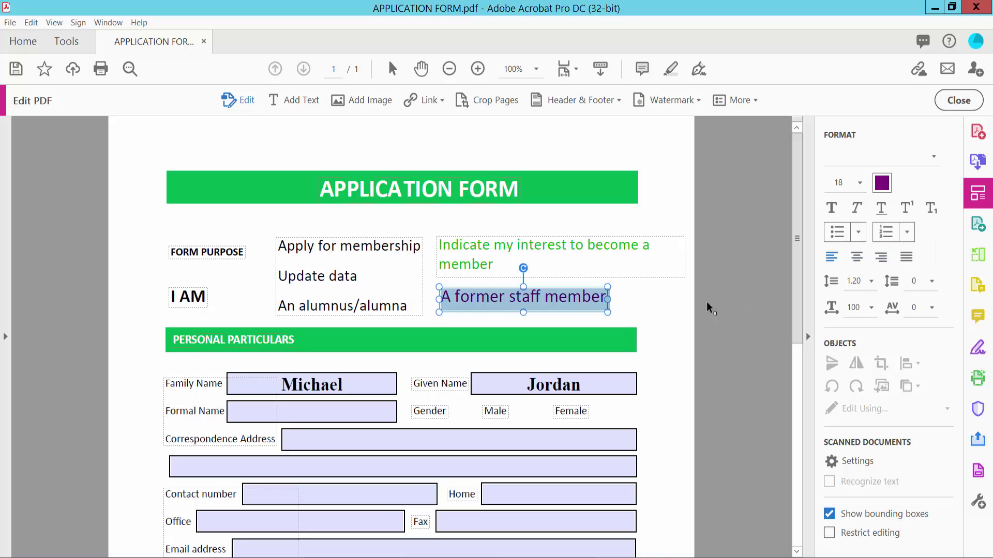
left_click(673, 312)
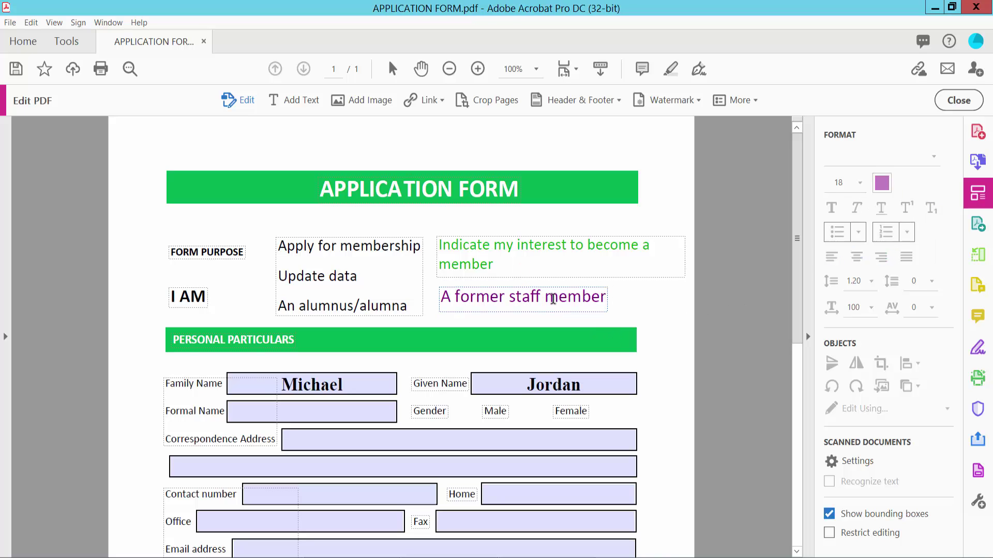
Step: Make the 'A former staff member' text bold and italic
left_click_drag(442, 297, 606, 297)
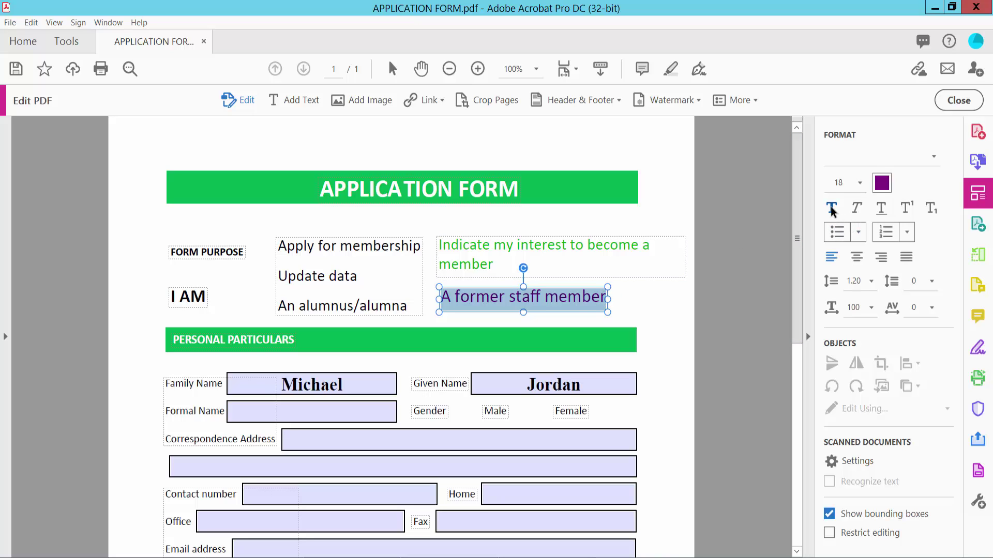
left_click(832, 209)
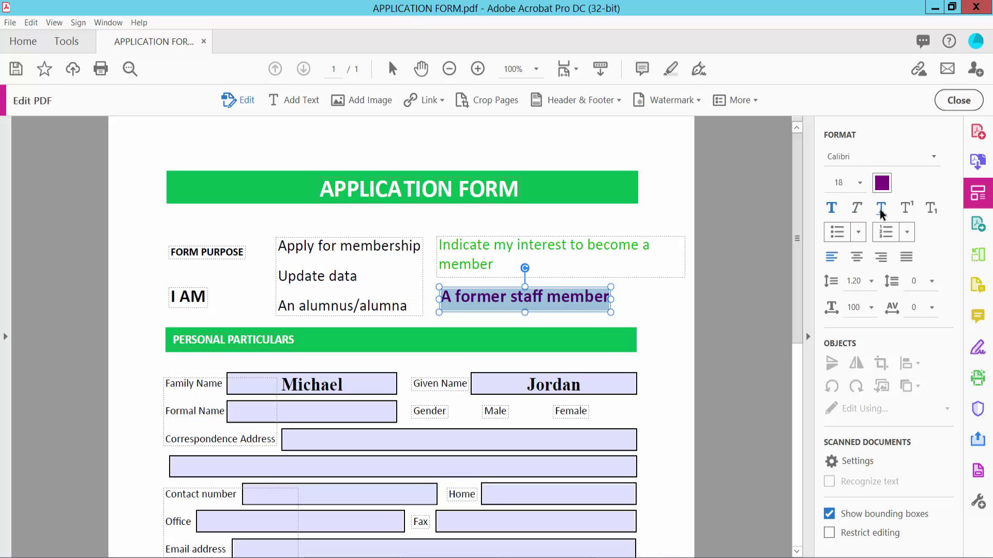
left_click(858, 210)
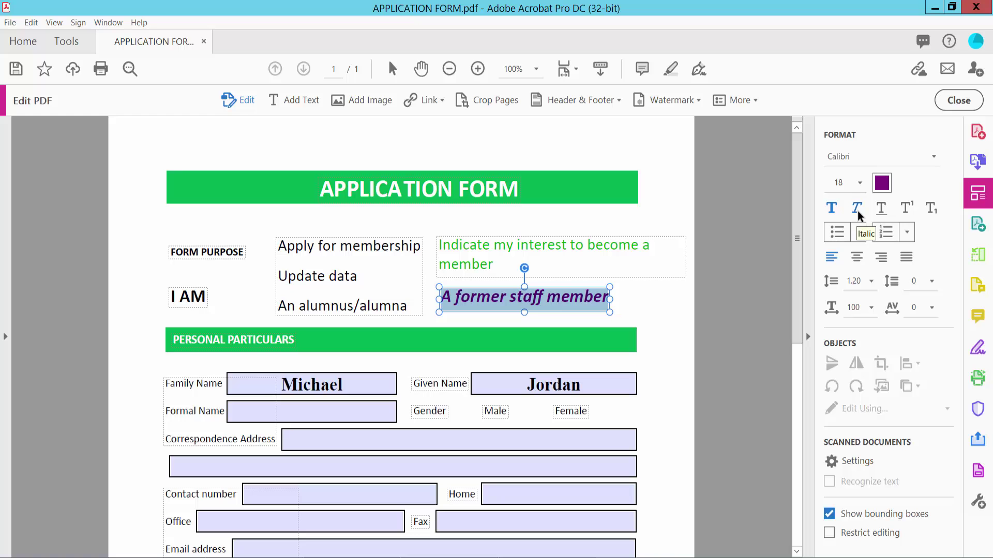
left_click(641, 318)
scroll(564, 332, "down", 1)
scroll(594, 282, "down", 2)
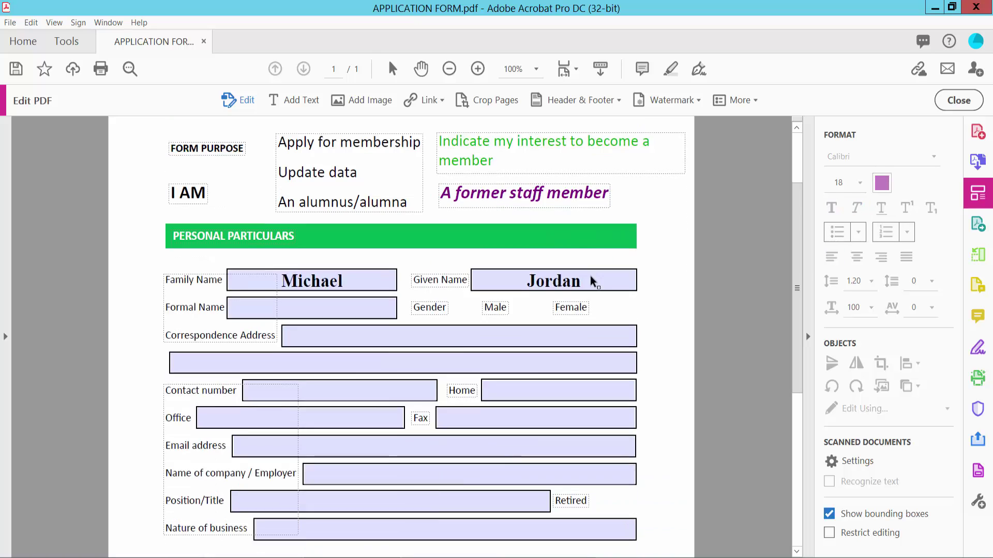
scroll(594, 282, "down", 1)
scroll(260, 189, "up", 3)
Step: Resize the FORM PURPOSE label to 14 point
left_click(215, 200)
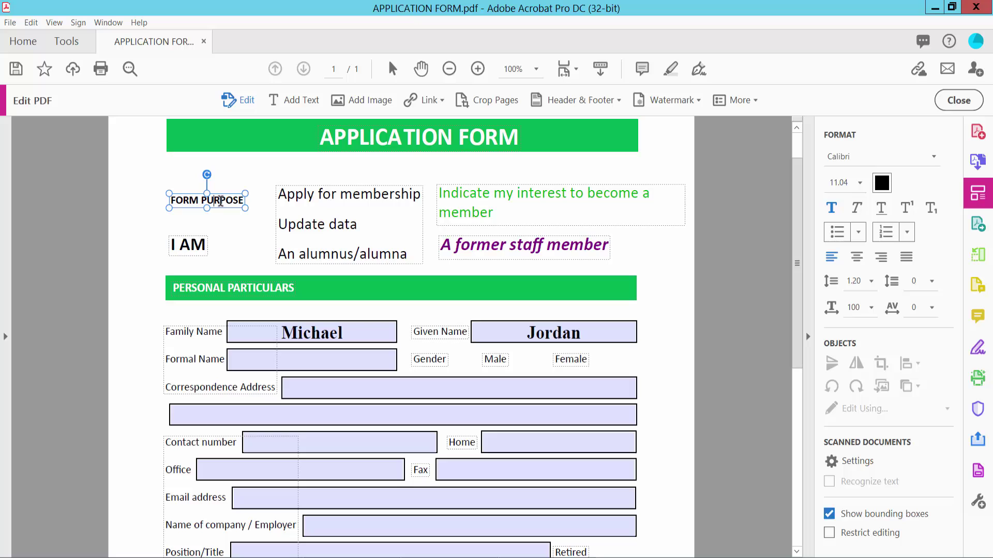
triple_click(220, 202)
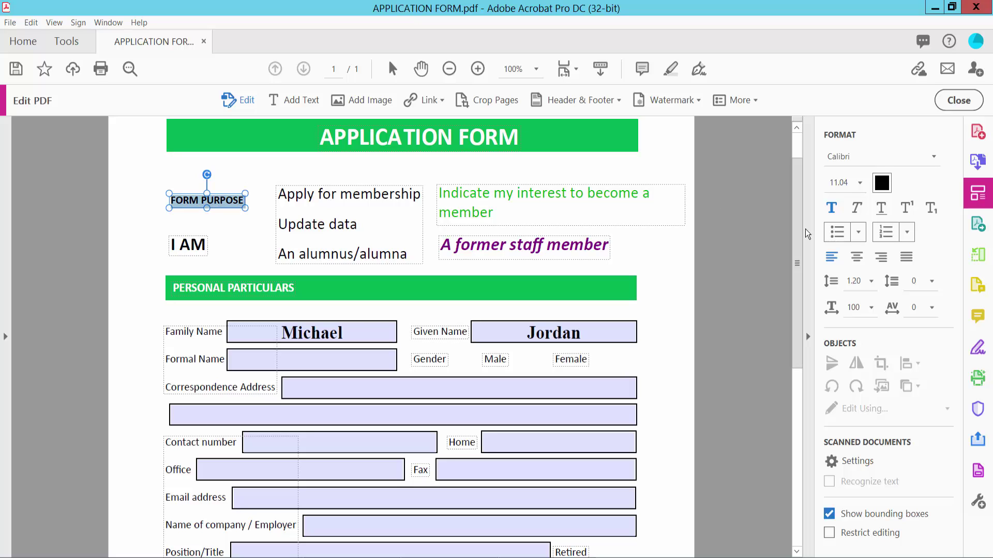
left_click(859, 186)
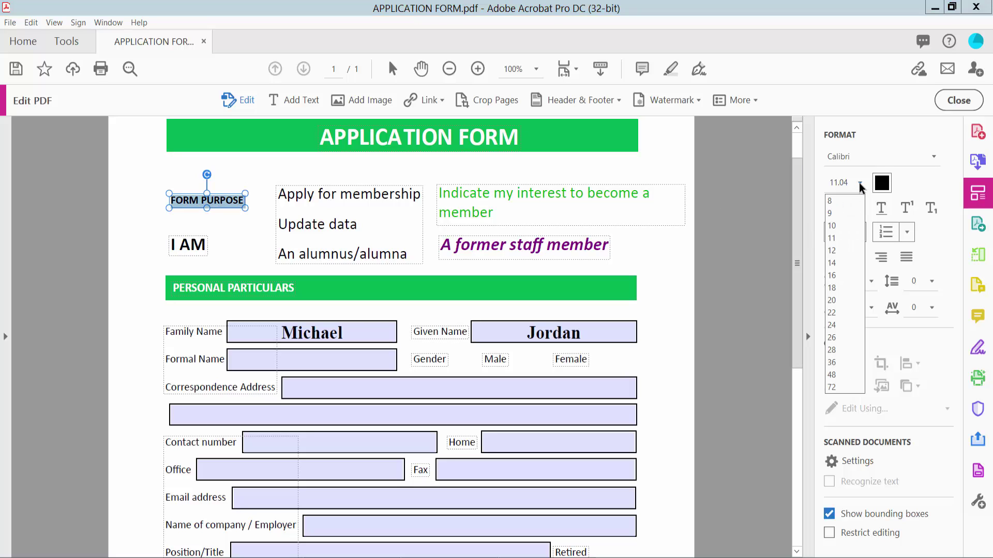
left_click(834, 293)
left_click(859, 184)
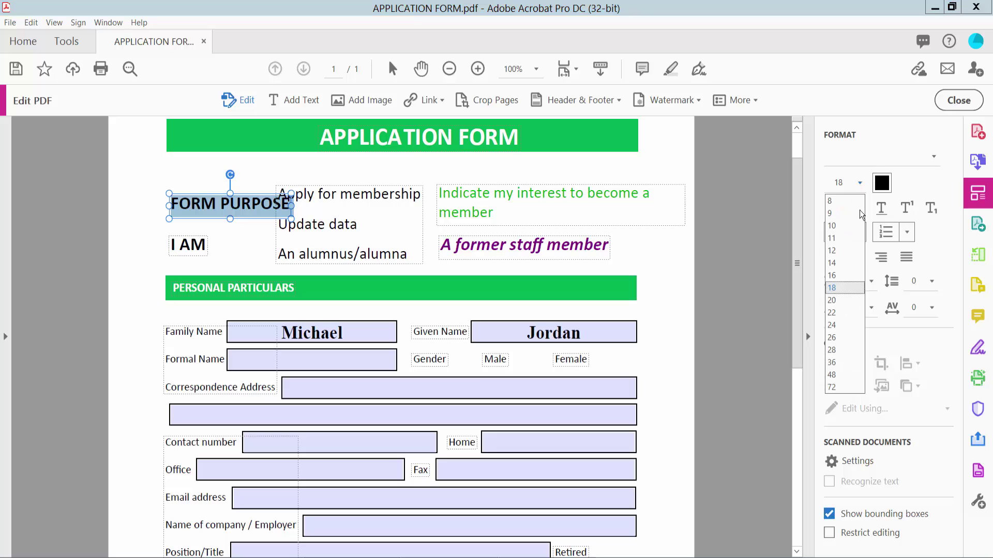
left_click(844, 270)
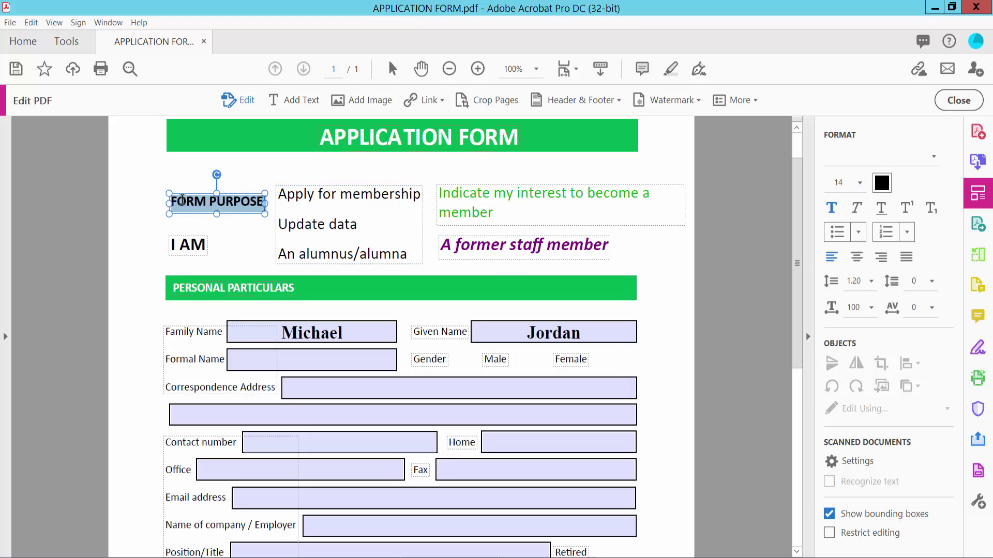
Step: Pick a custom muted green for FORM PURPOSE in the colour picker
left_click(881, 183)
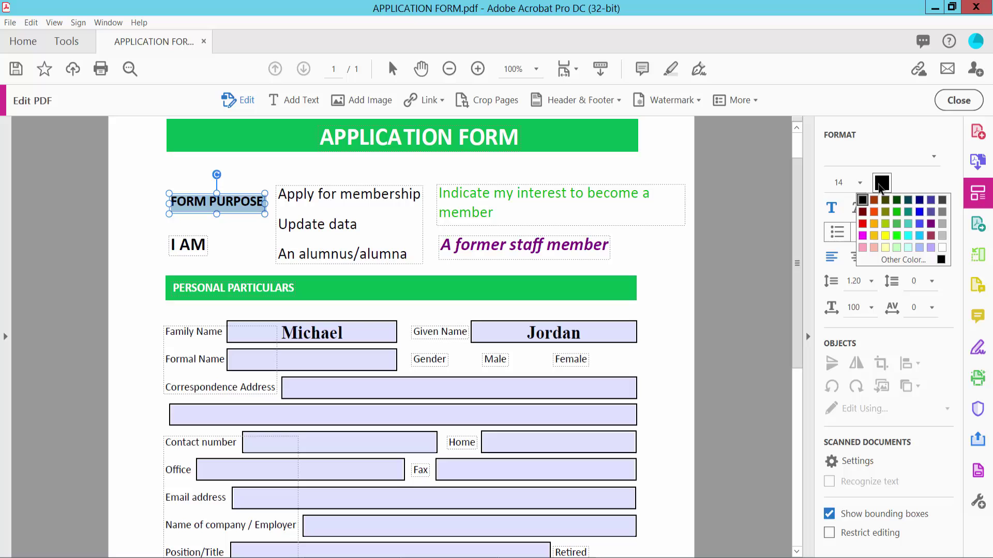
left_click(897, 260)
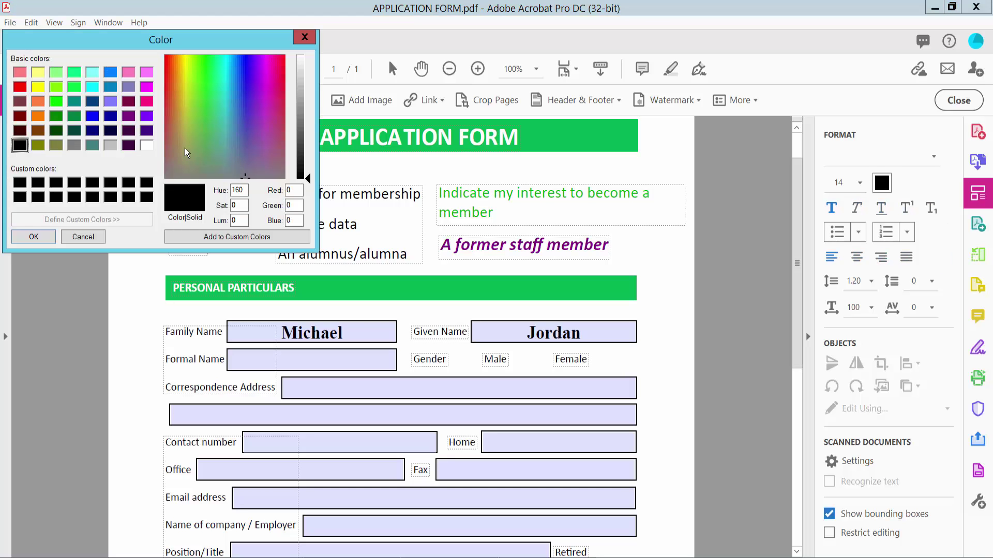
left_click(215, 138)
left_click(306, 125)
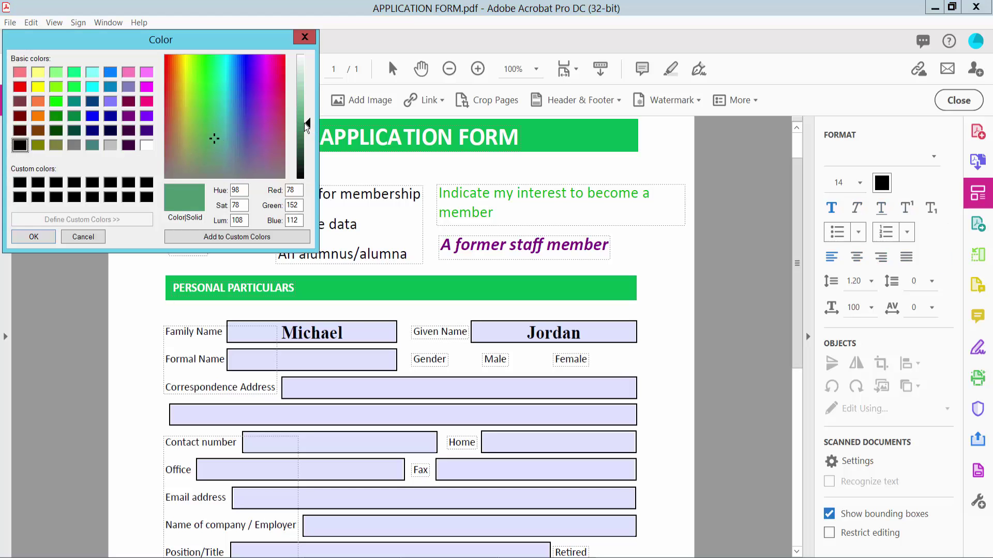
Step: Apply the muted green to FORM PURPOSE, close Edit PDF, and start Prepare Form
left_click(34, 237)
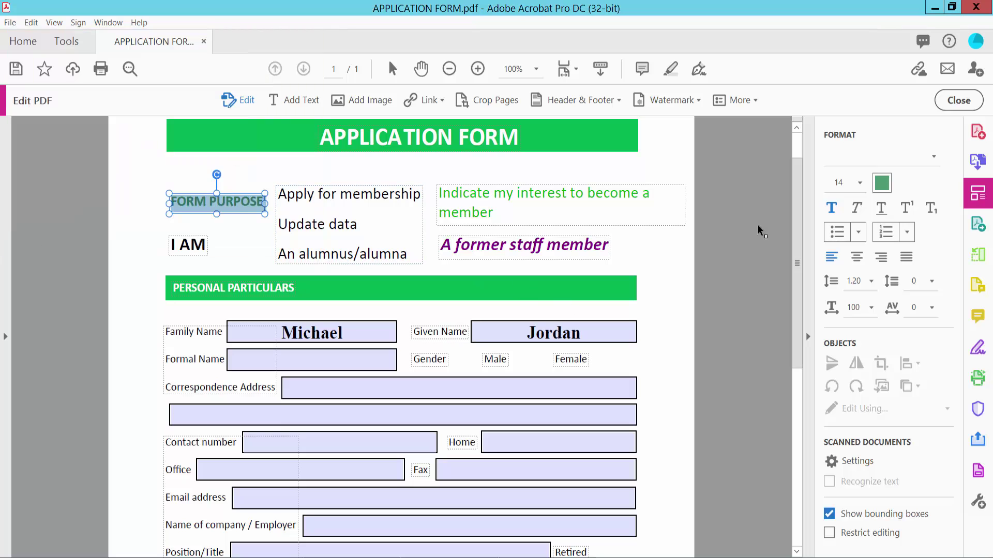
left_click(225, 242)
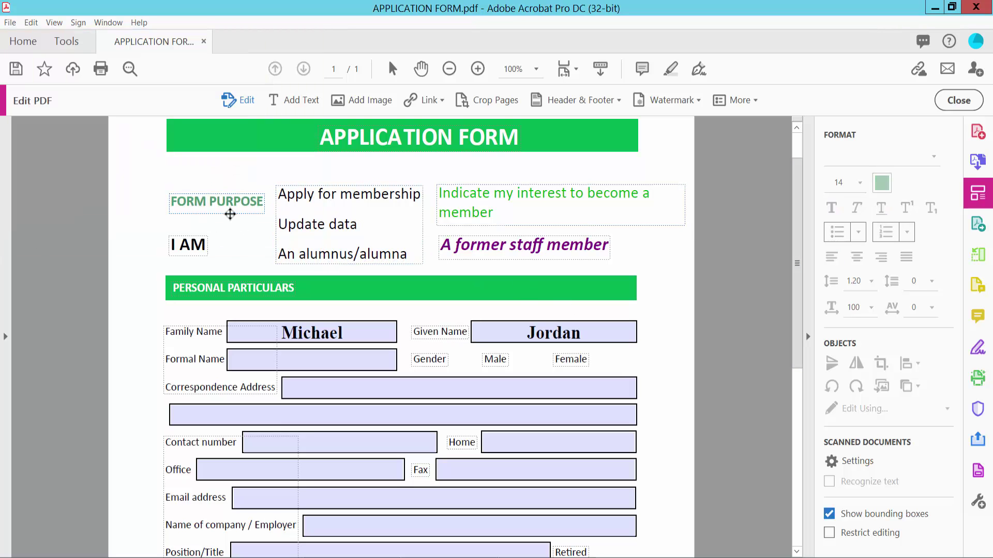
scroll(242, 226, "down", 1)
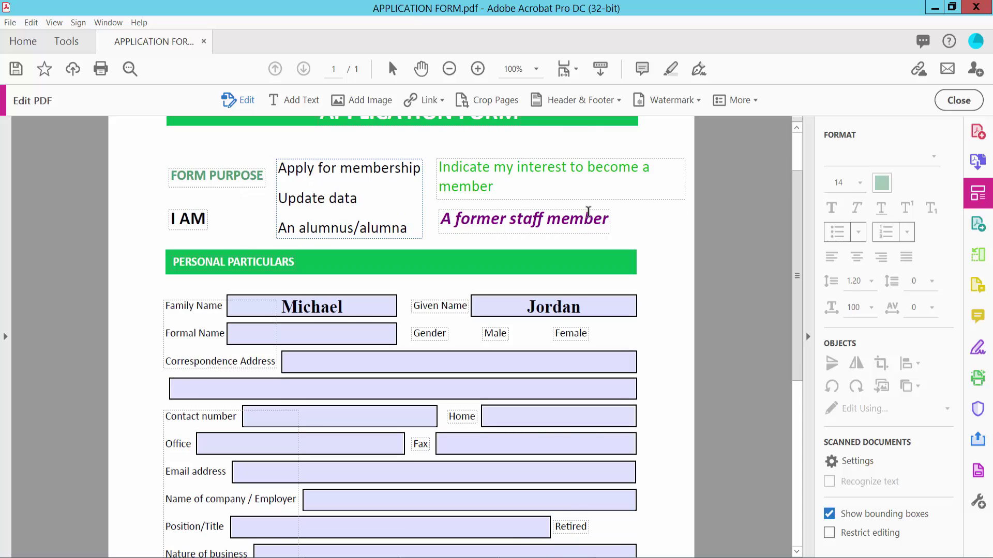
left_click(959, 105)
scroll(381, 272, "down", 1)
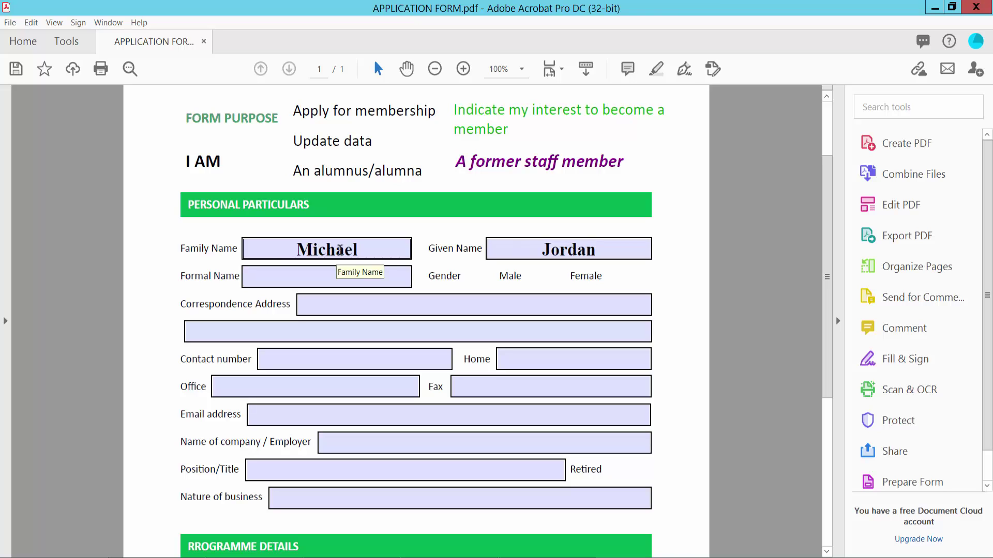
left_click(67, 43)
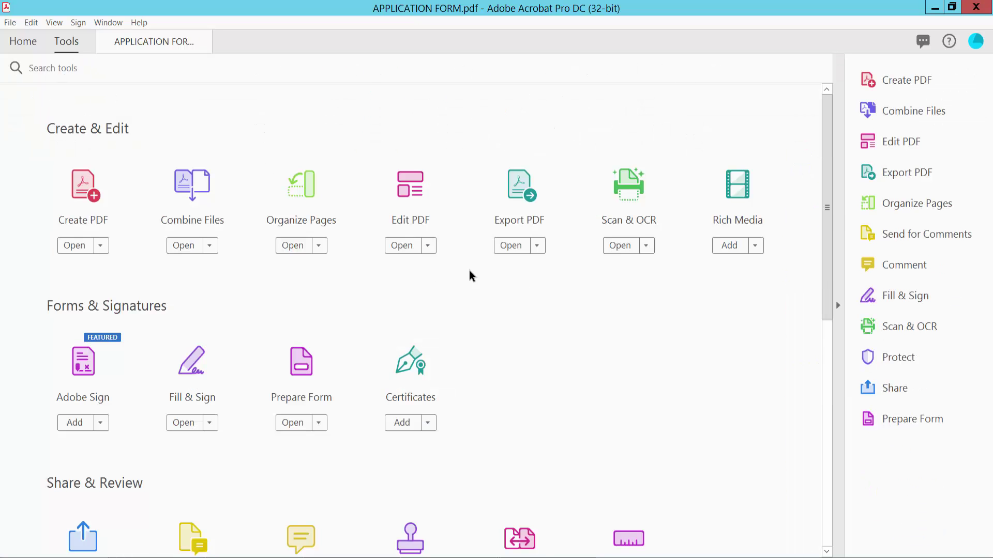
scroll(471, 275, "down", 1)
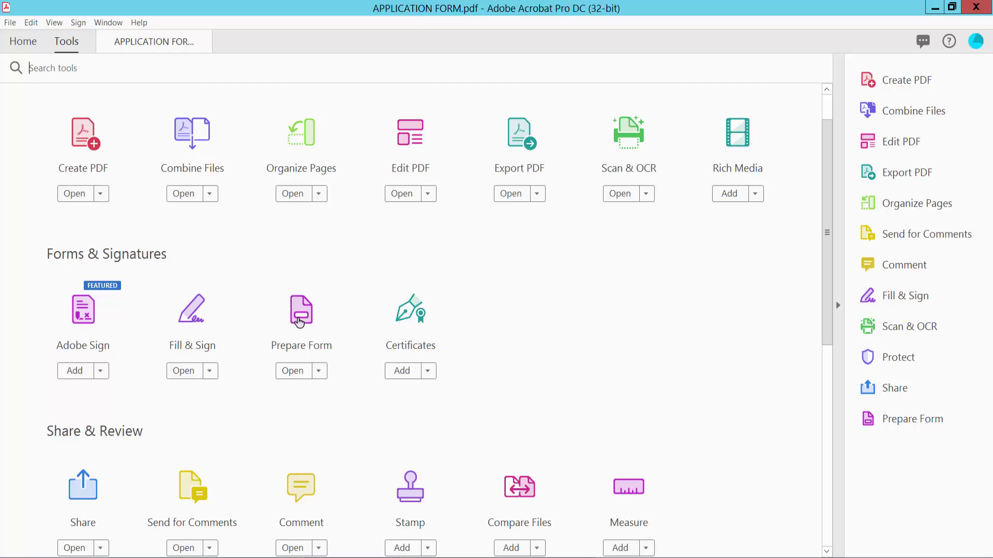
left_click(303, 318)
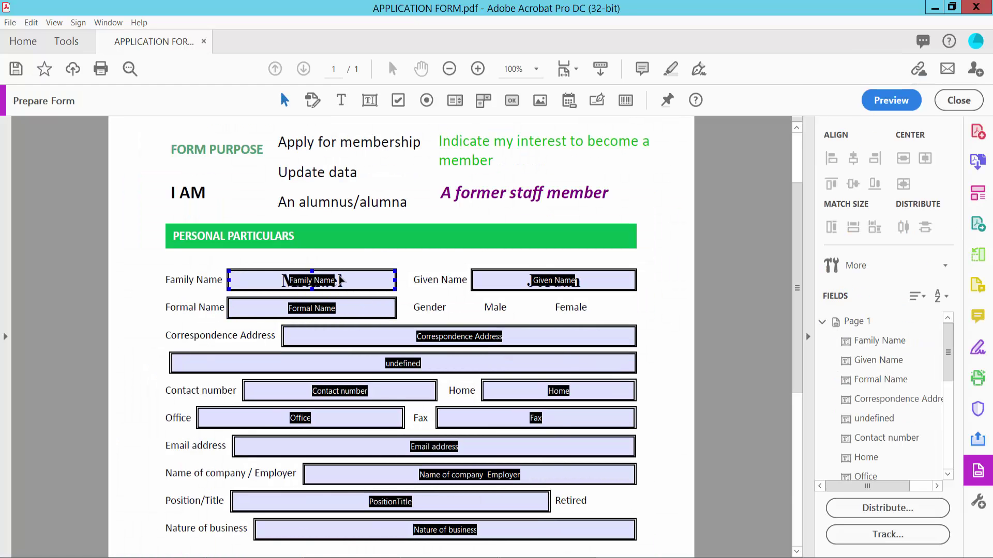
Step: Open the Family Name field's properties and set its font size to Auto
left_click(344, 281)
right_click(350, 284)
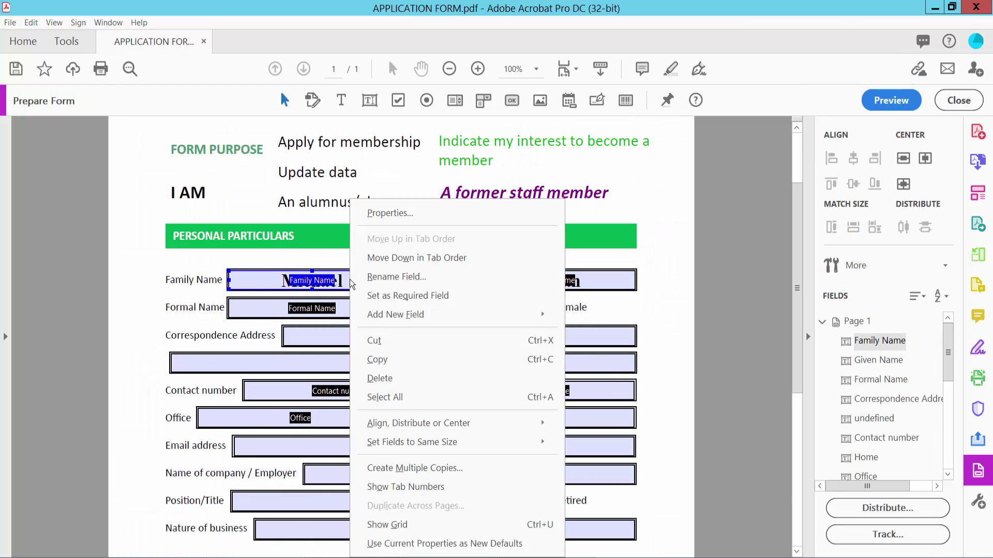
left_click(393, 215)
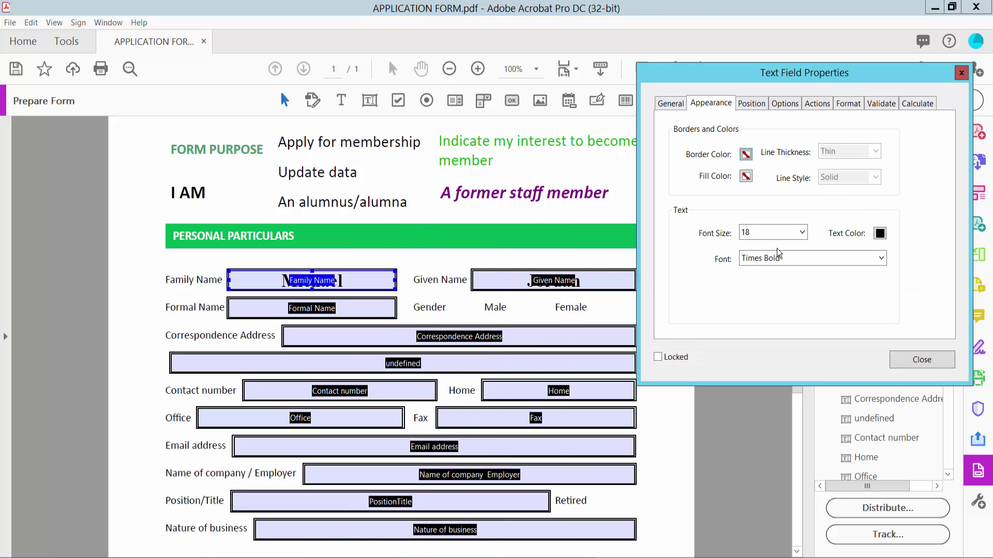
left_click(802, 232)
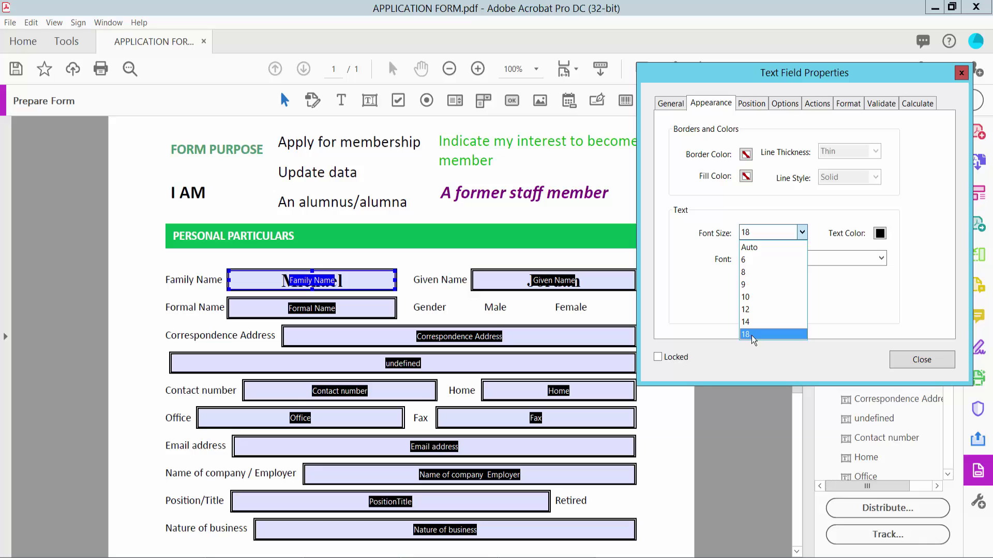
left_click(758, 248)
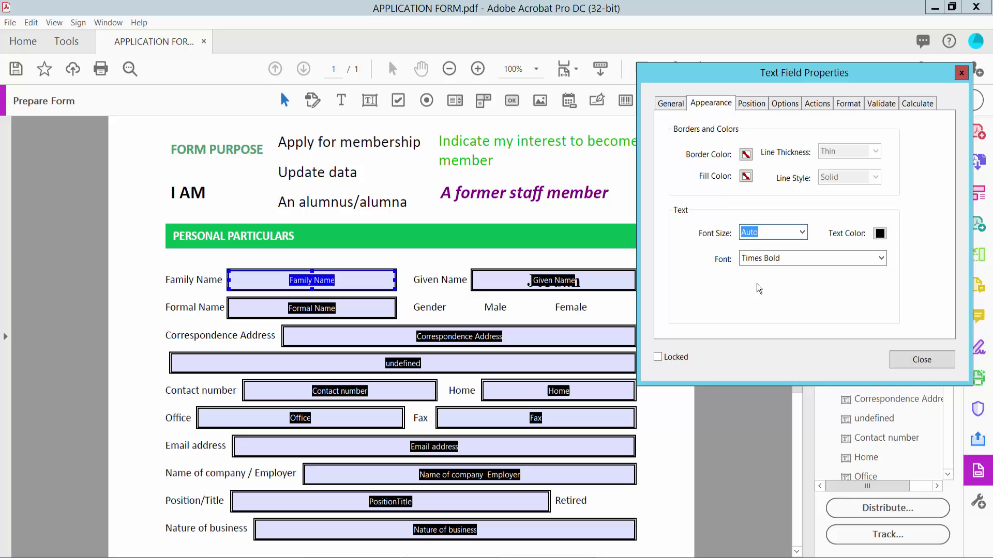
Step: Give the Family Name field text a dark red colour and Times Bold-Italic font
left_click(879, 234)
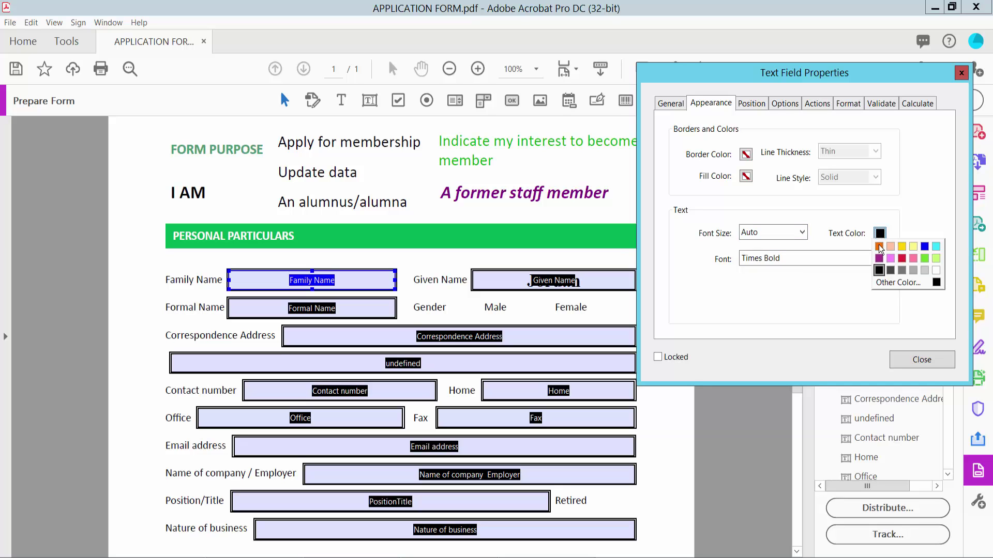
left_click(907, 283)
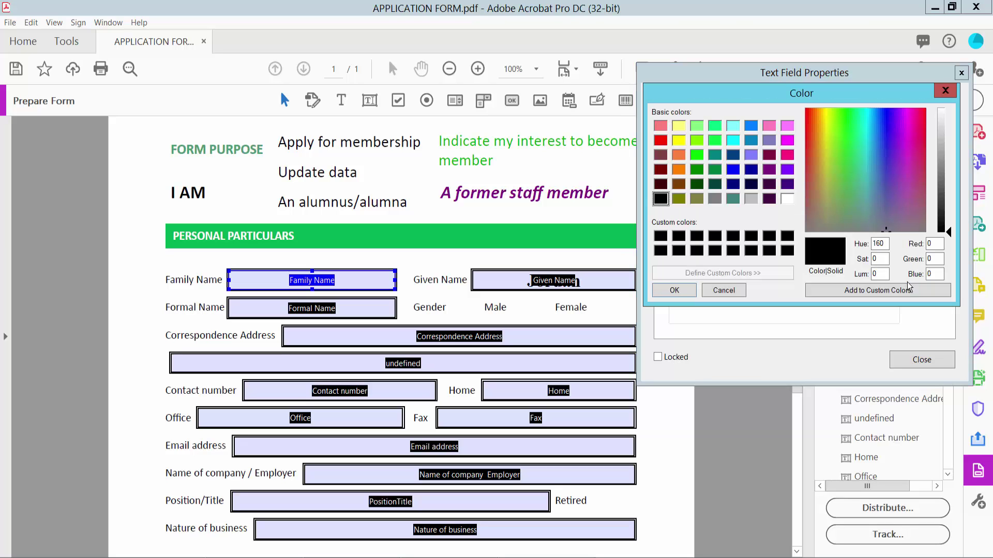
left_click(773, 159)
left_click(674, 290)
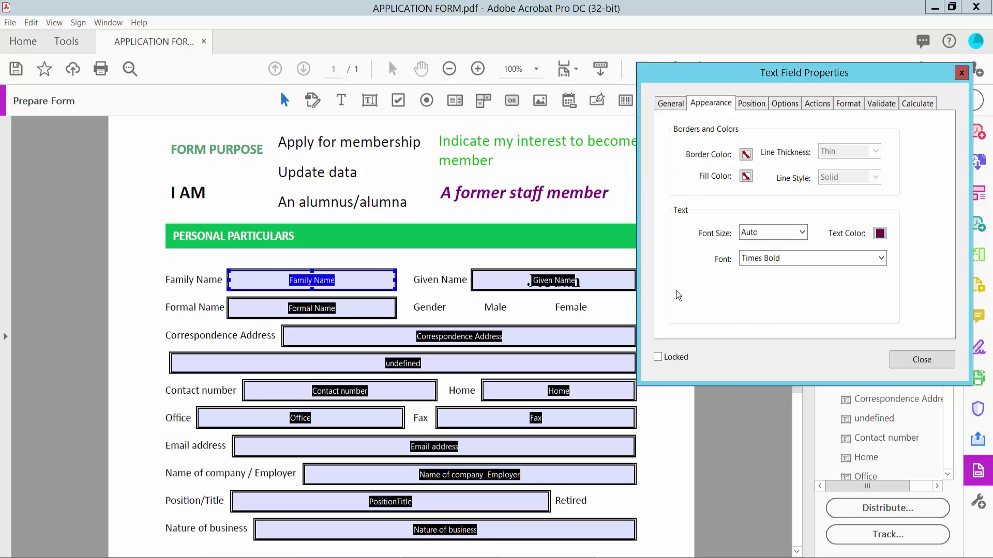
left_click(804, 262)
left_click(791, 285)
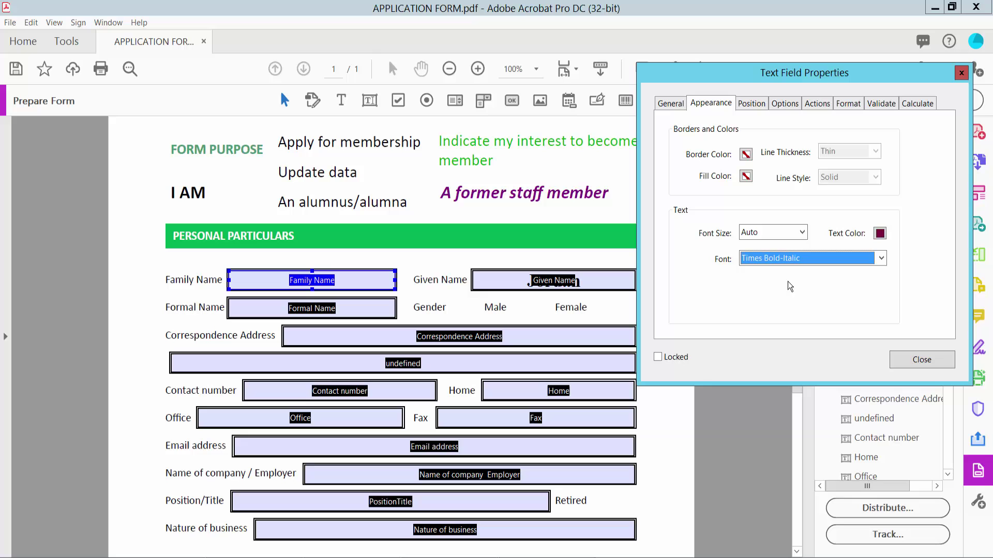
left_click(923, 362)
Step: Preview the form to check the Family Name styling, then resume field editing
left_click(892, 101)
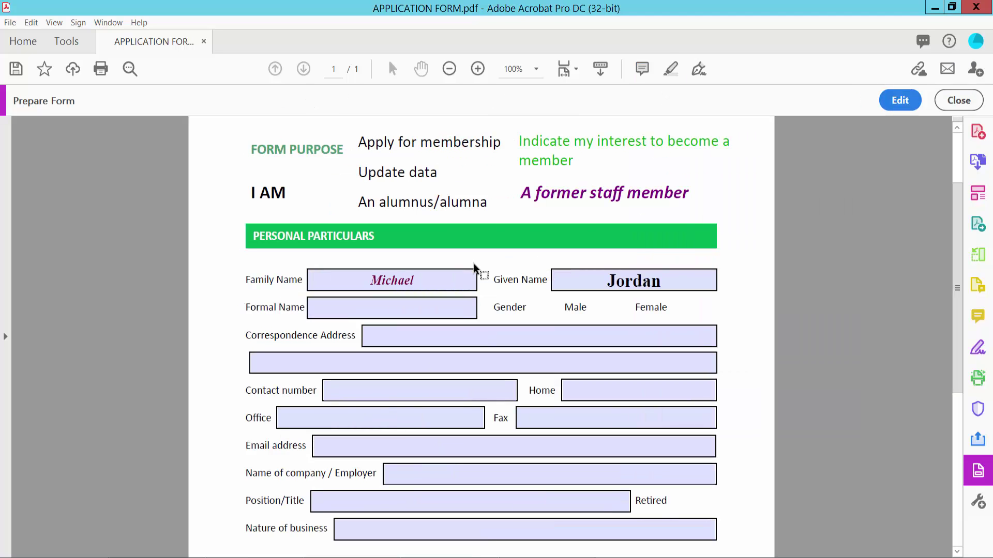
left_click(403, 280)
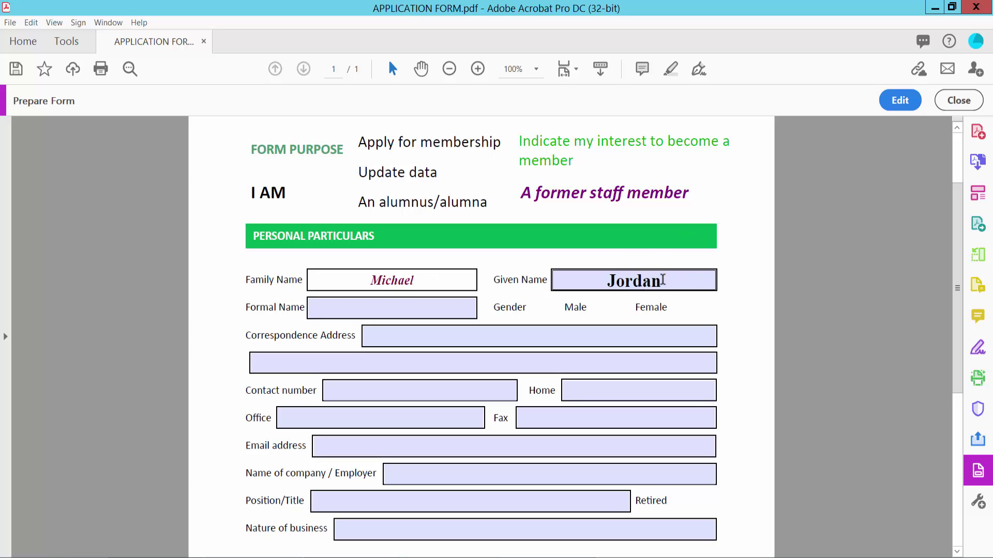
left_click(900, 101)
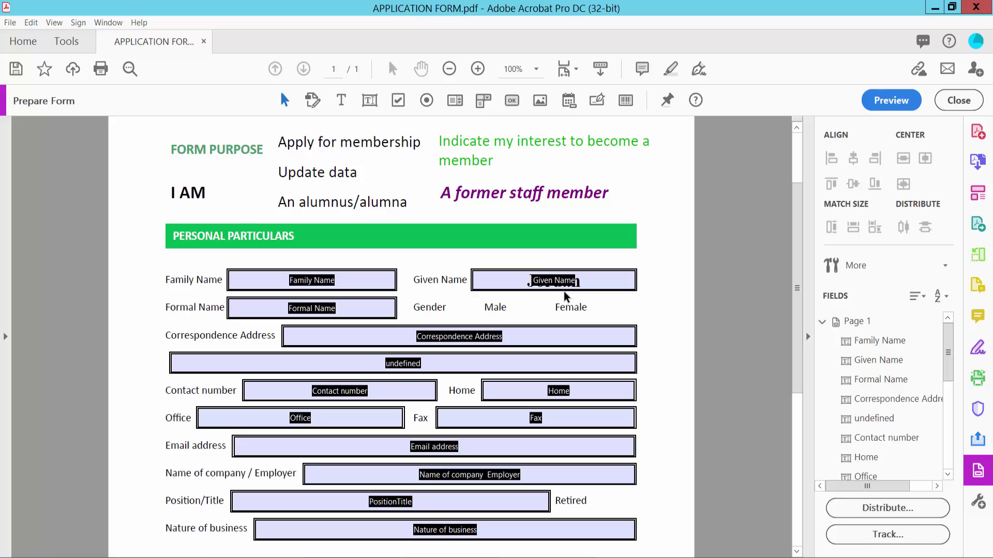
Step: Set the Given Name field text to size 20, red, Times Bold-Italic
right_click(565, 286)
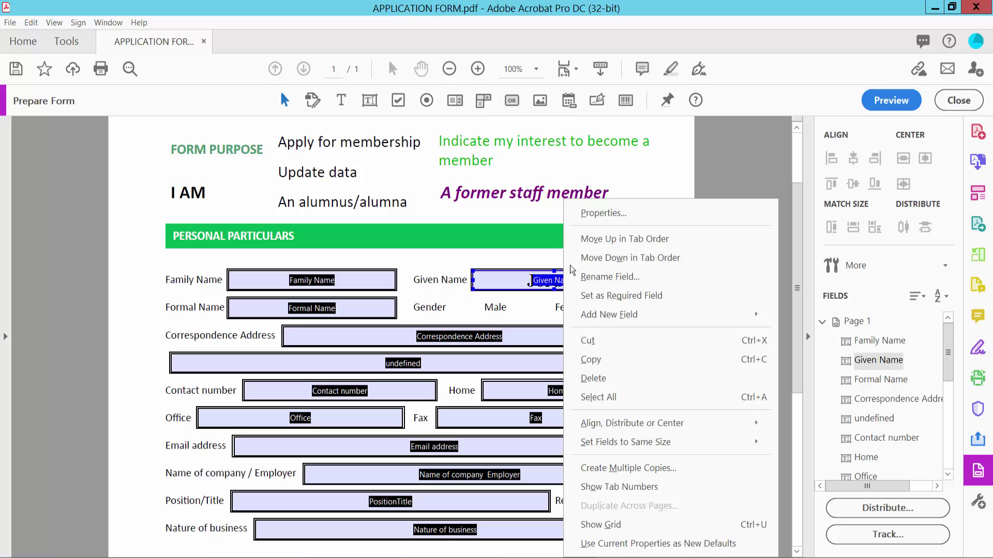
left_click(597, 218)
left_click(801, 233)
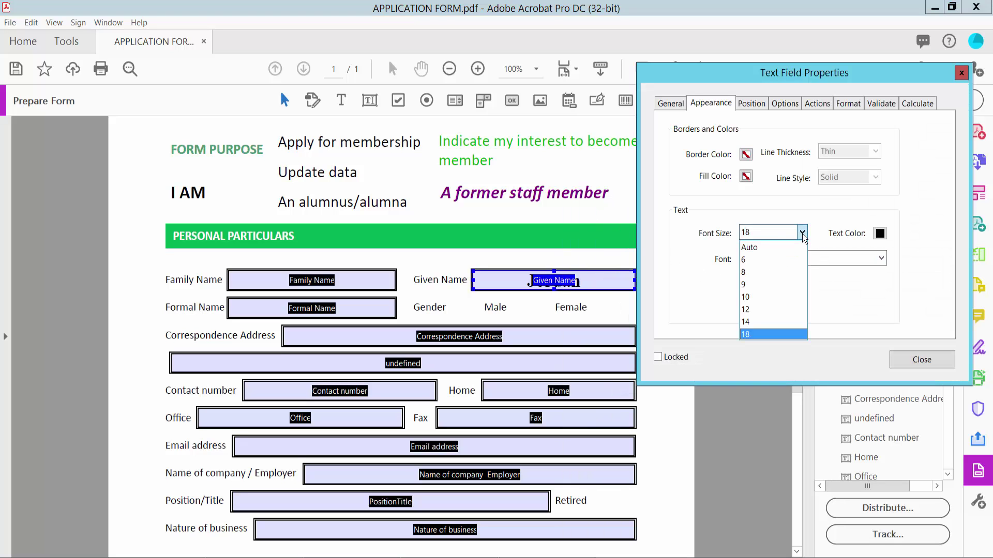
left_click(763, 234)
type("20")
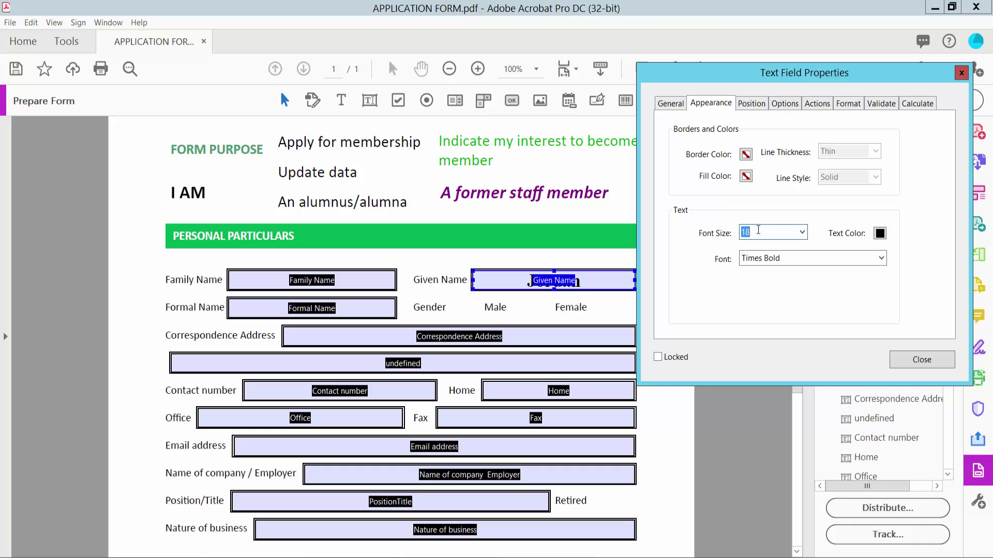
left_click(880, 234)
left_click(902, 259)
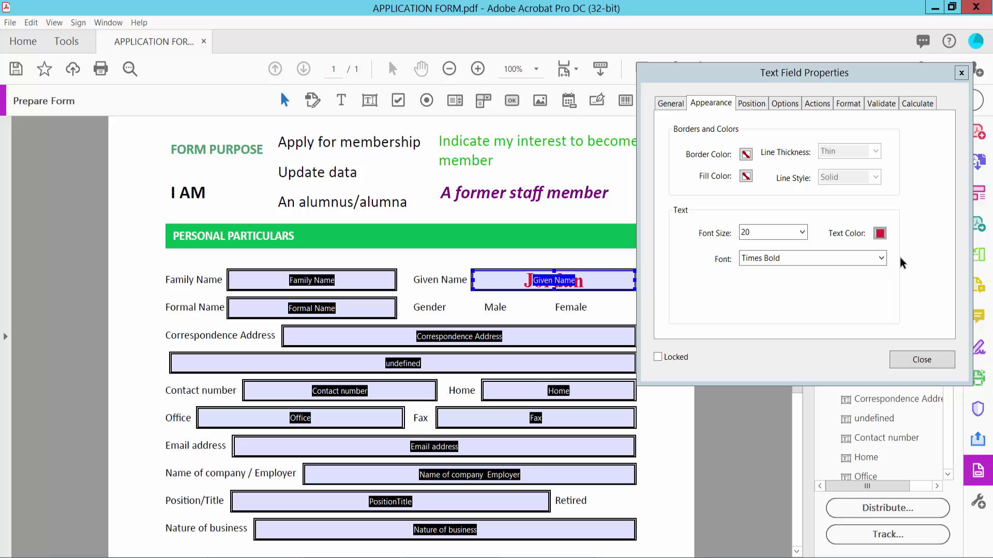
left_click(881, 259)
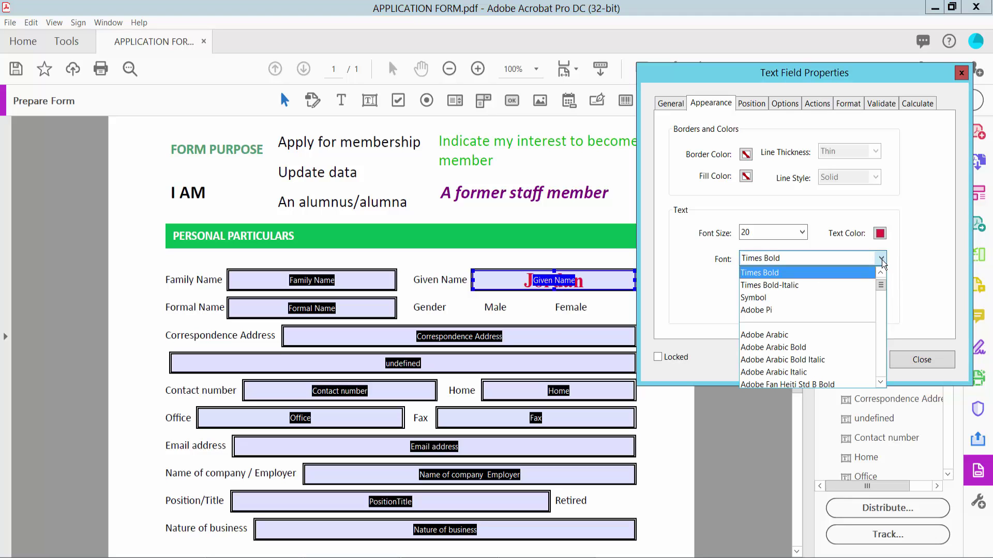
left_click(779, 285)
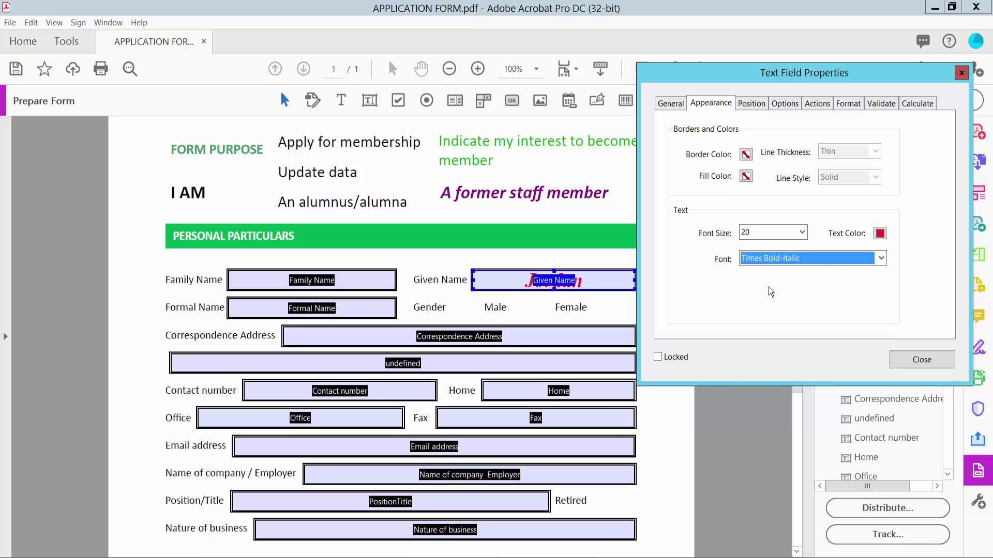
left_click(916, 364)
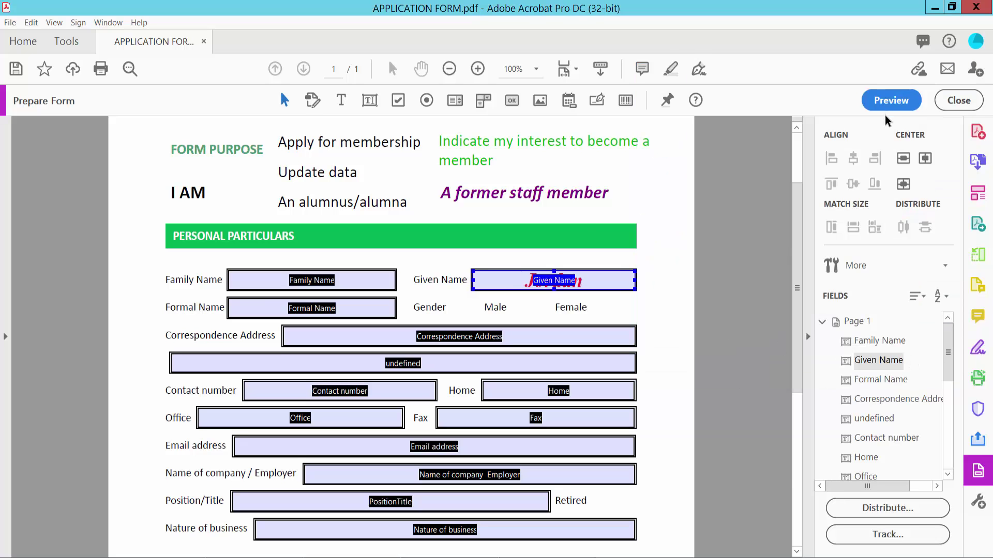
Step: In preview, replace Michael and Jordan with 'type yor etss' and 'this is', then close Prepare Form
left_click(891, 101)
type("Michael")
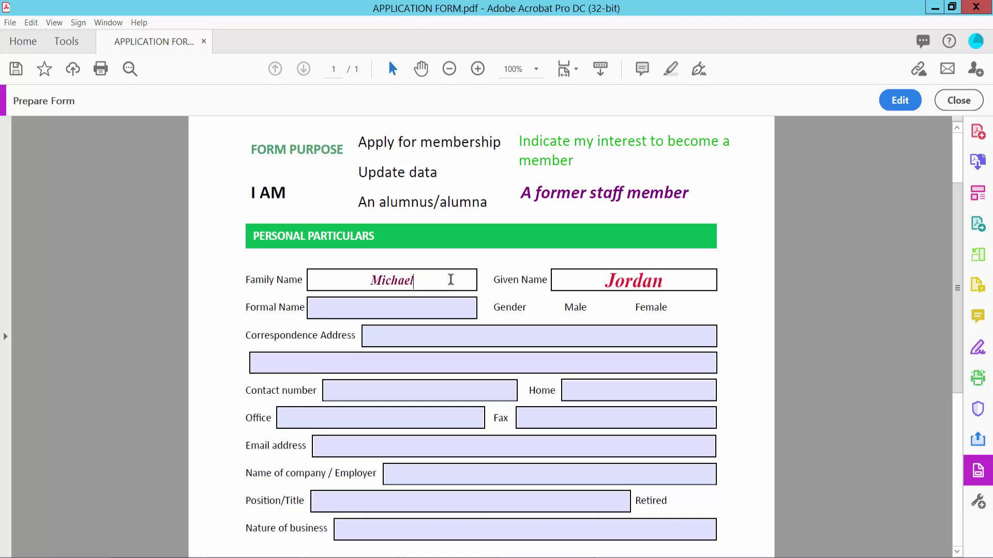
left_click(449, 279)
left_click_drag(435, 282, 326, 276)
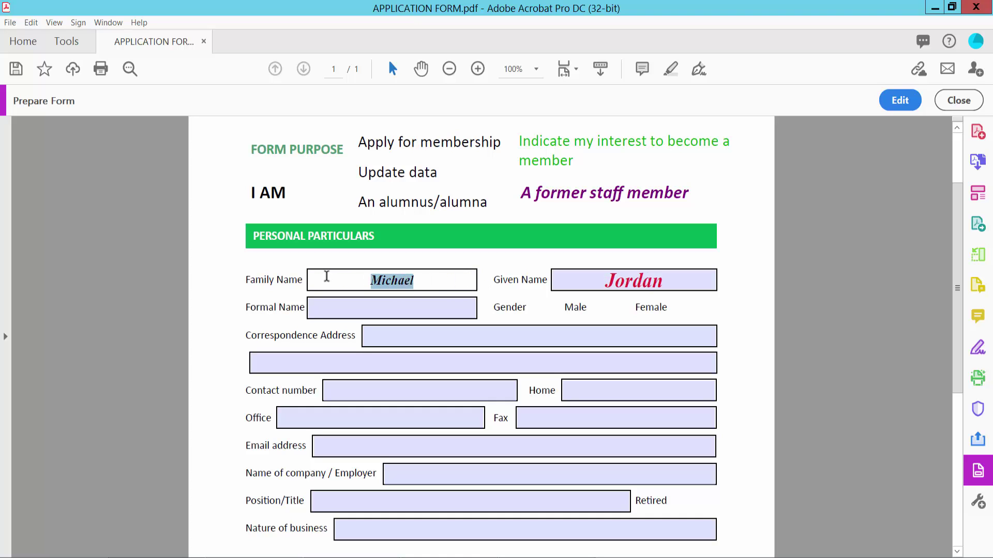
key("BackSpace")
type("typ")
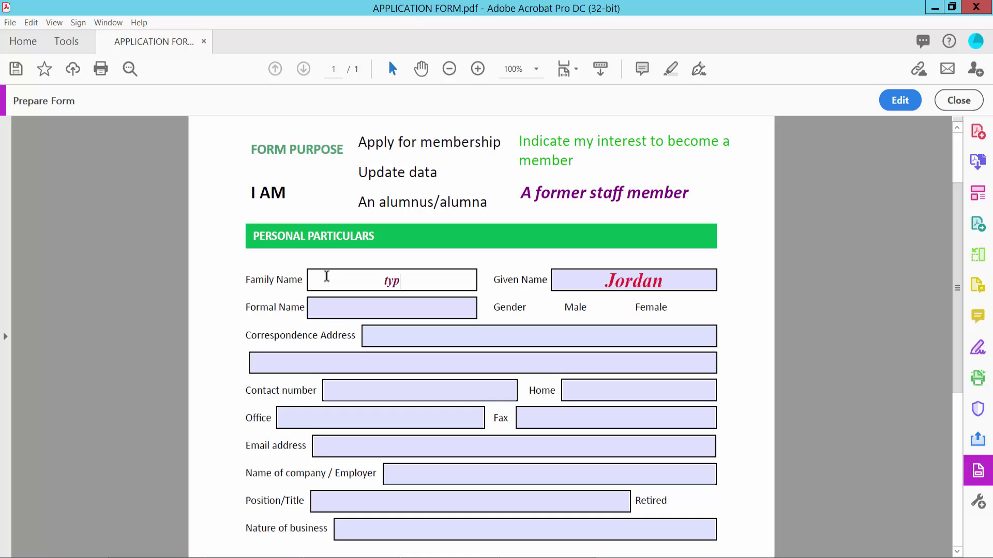
type("e y")
type("or")
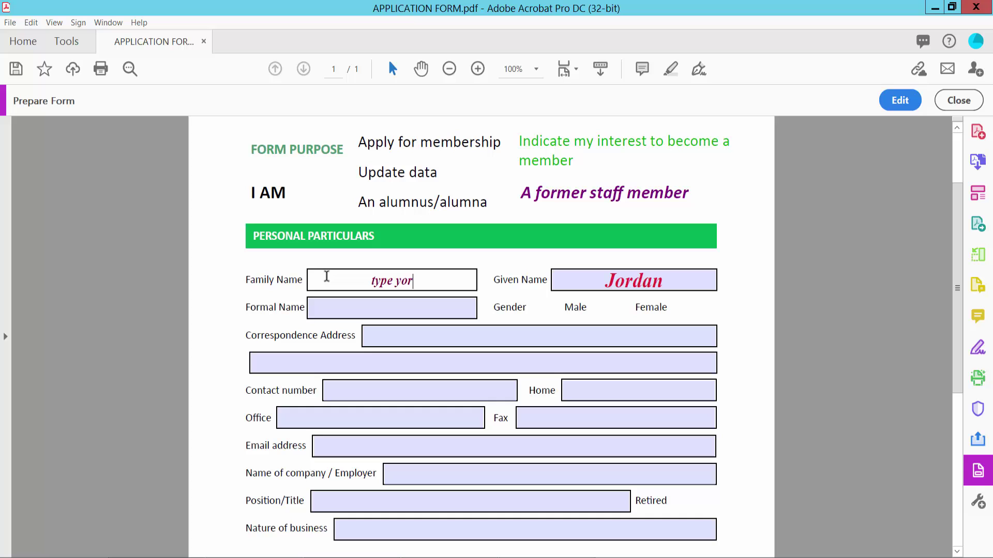
type(" ets")
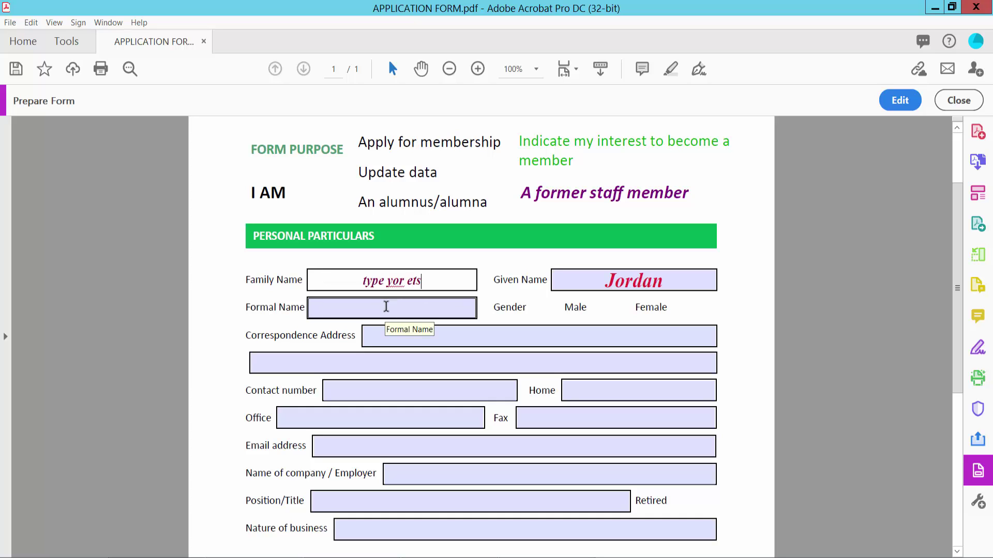
type("s")
left_click_drag(672, 271, 593, 276)
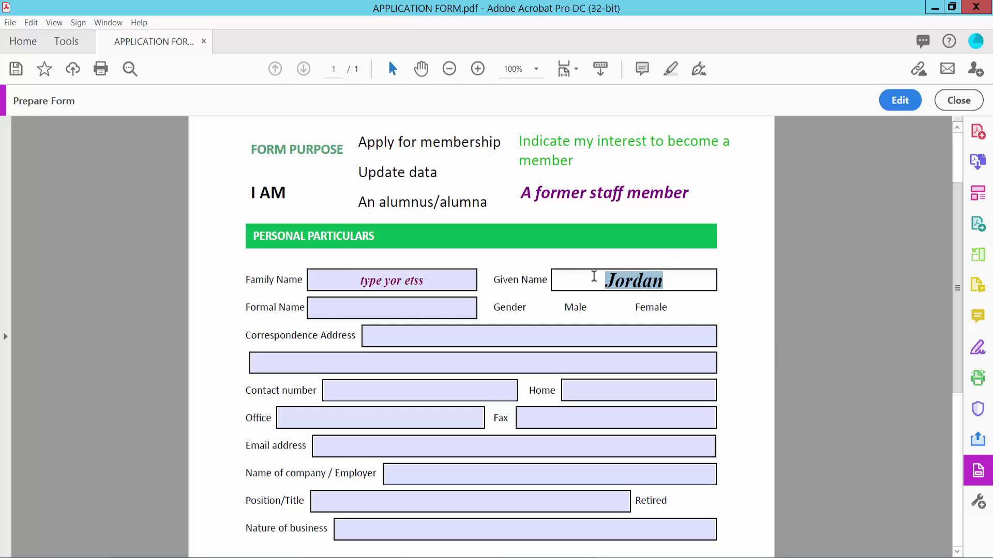
type("this is")
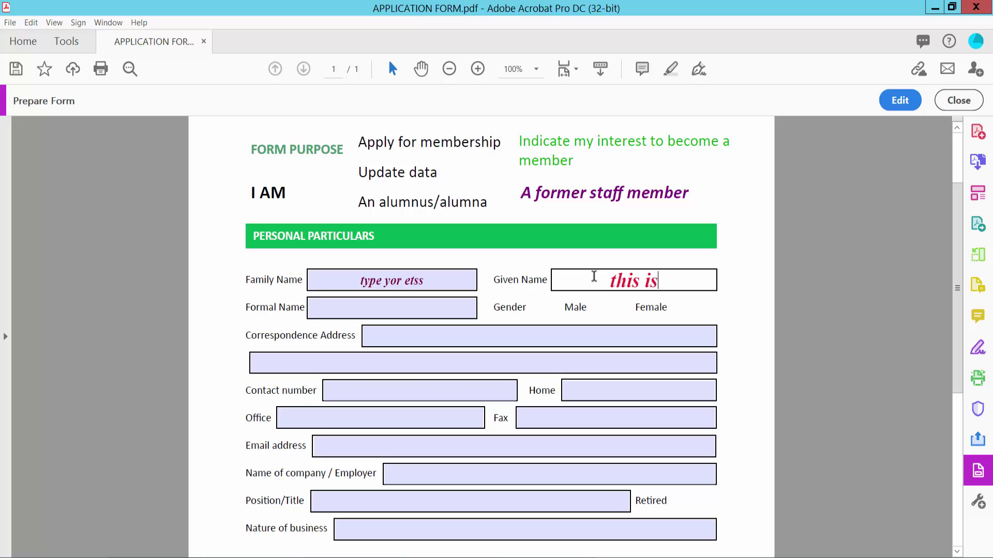
left_click(959, 100)
Step: Zoom out on the page and open the File menu
key("ctrl+minus")
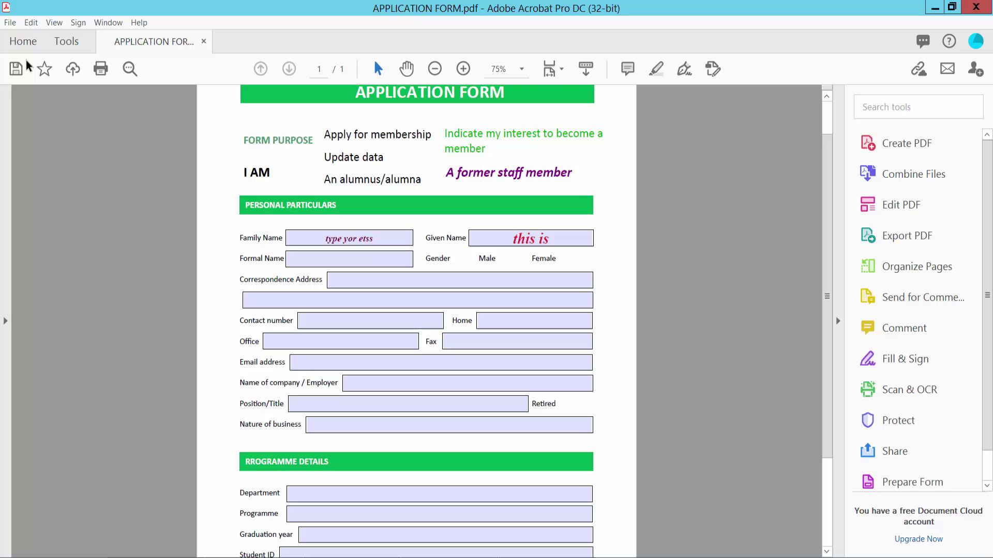
left_click(9, 24)
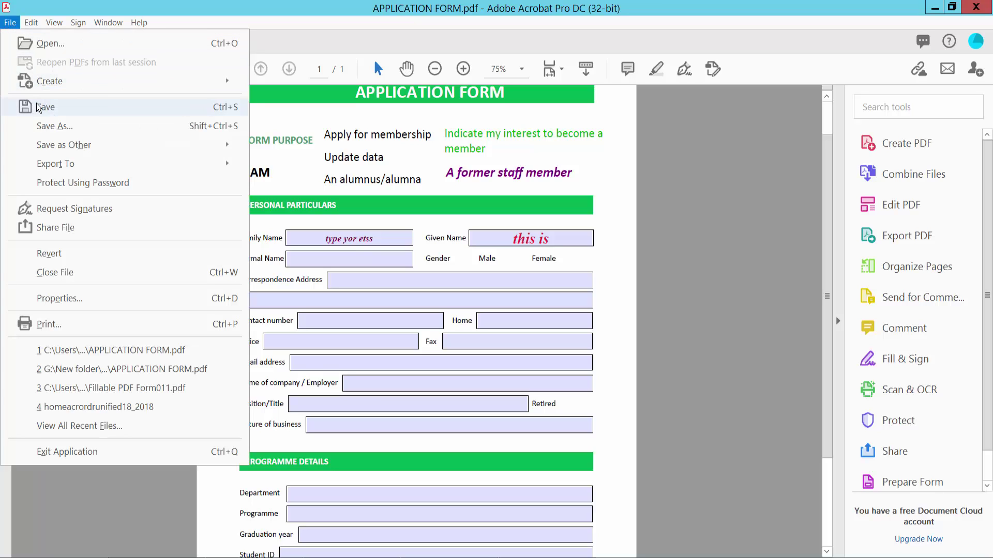